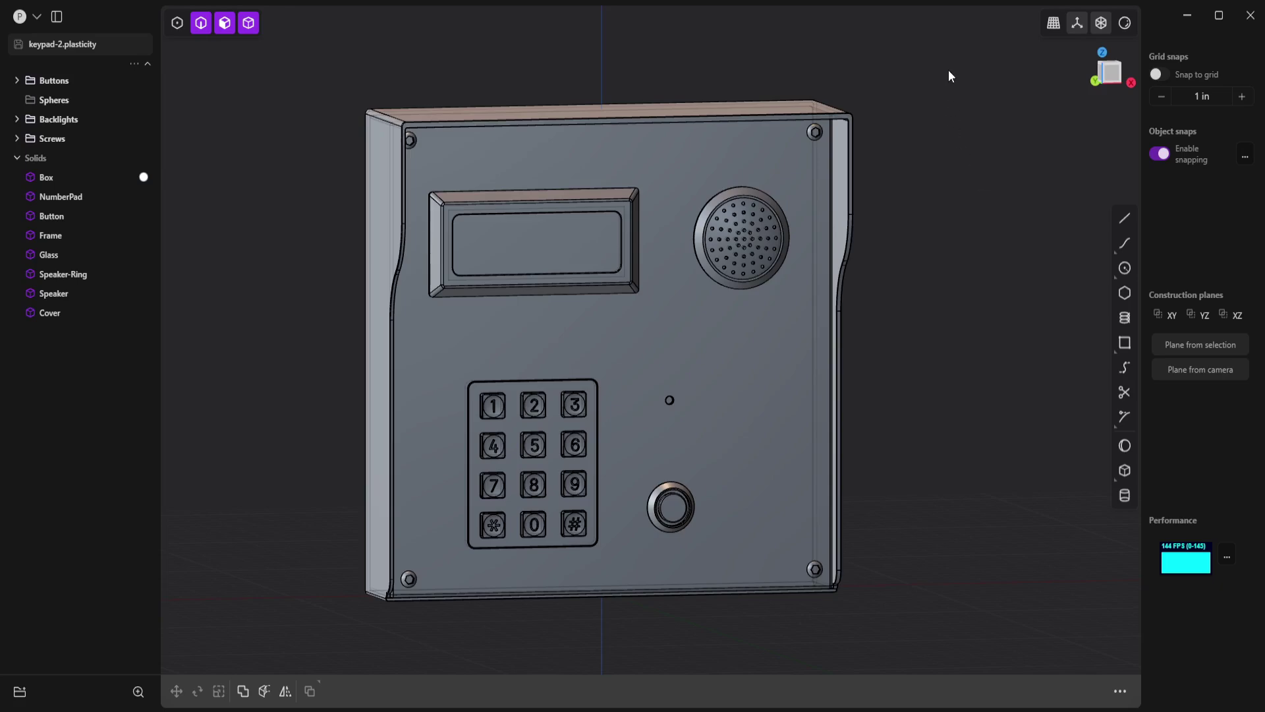
Step: Box-select all the keypad solids and open the File menu
left_click_drag(950, 69, 314, 635)
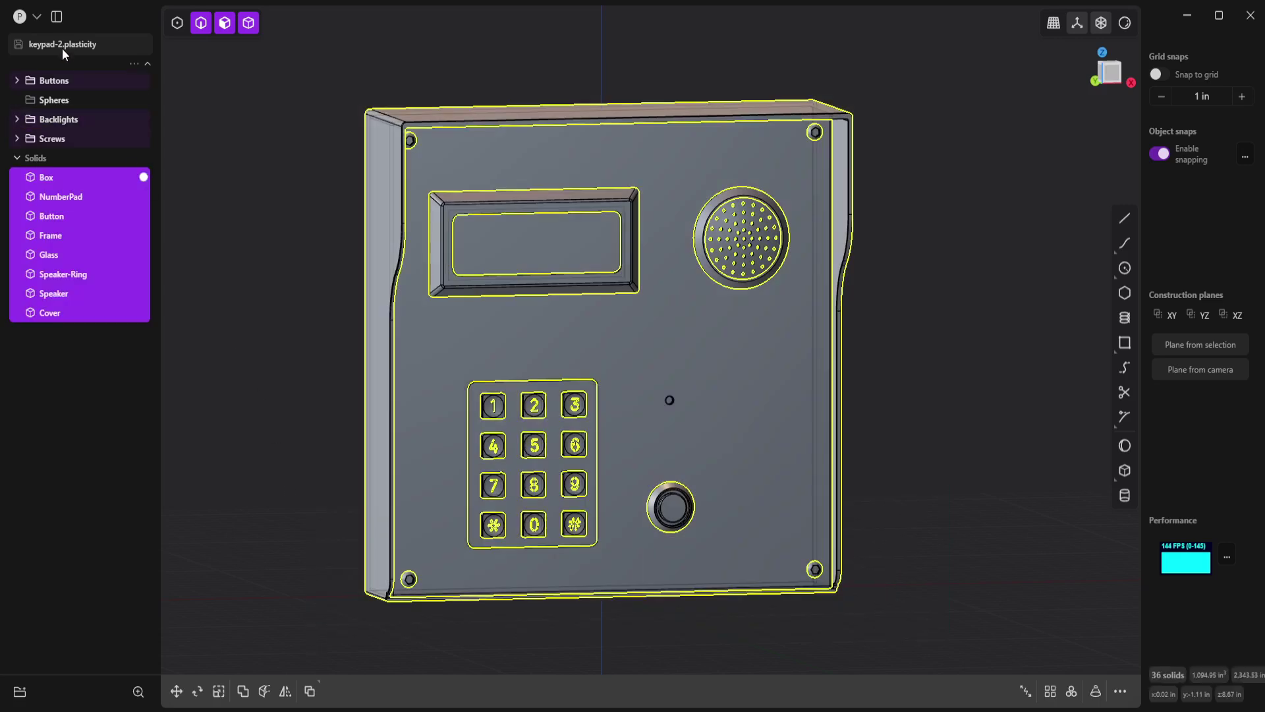
left_click(38, 19)
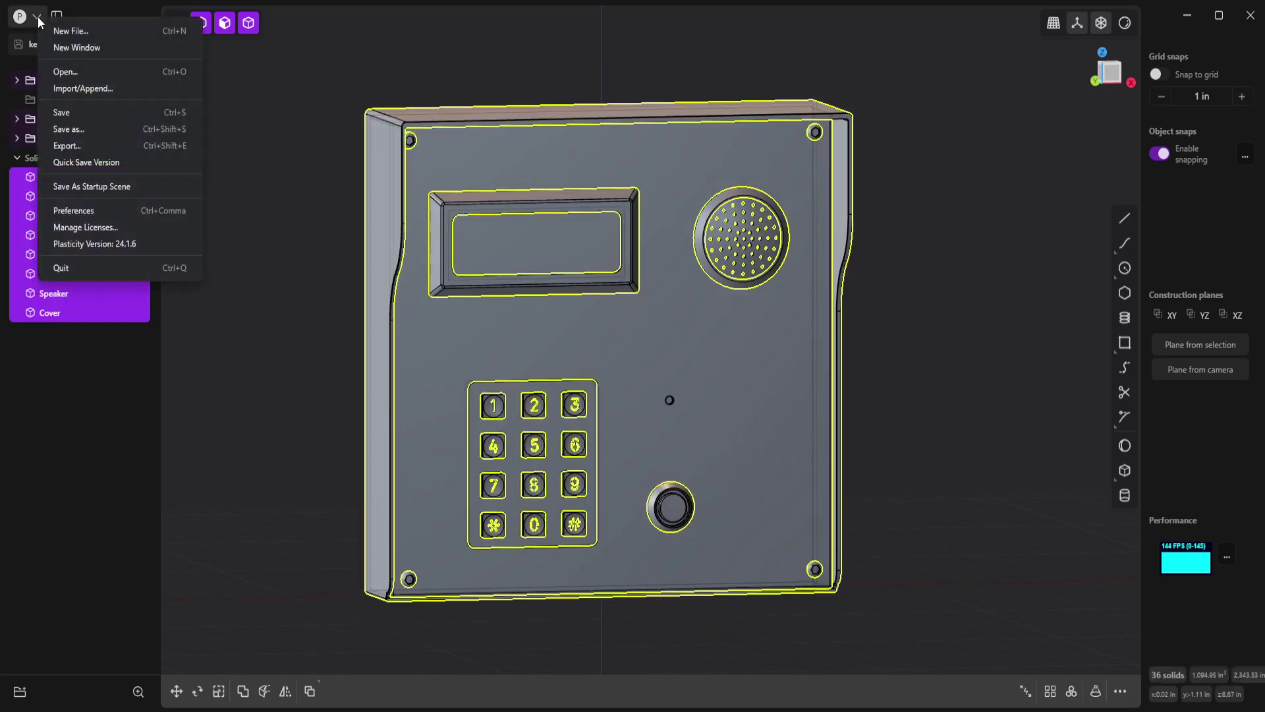
Step: Export the keypad as Wavefront OBJ file KeyPad-2.obj on the Desktop
left_click(75, 148)
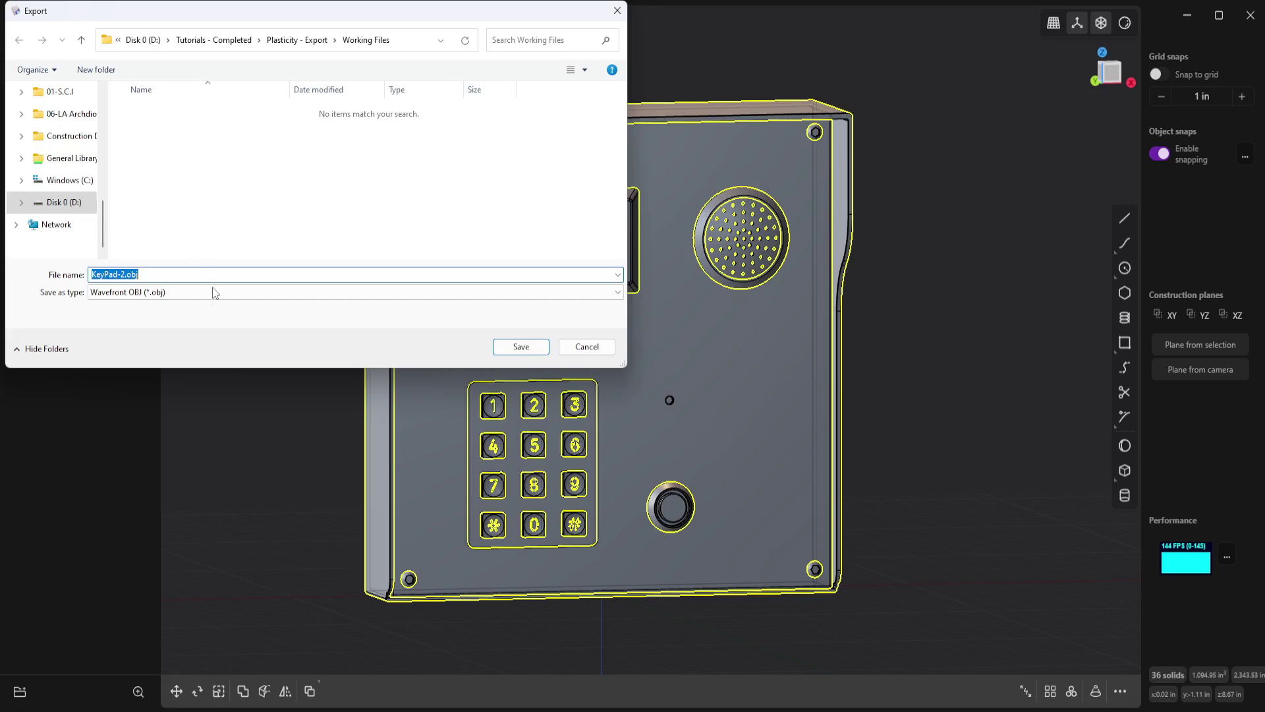
left_click(620, 293)
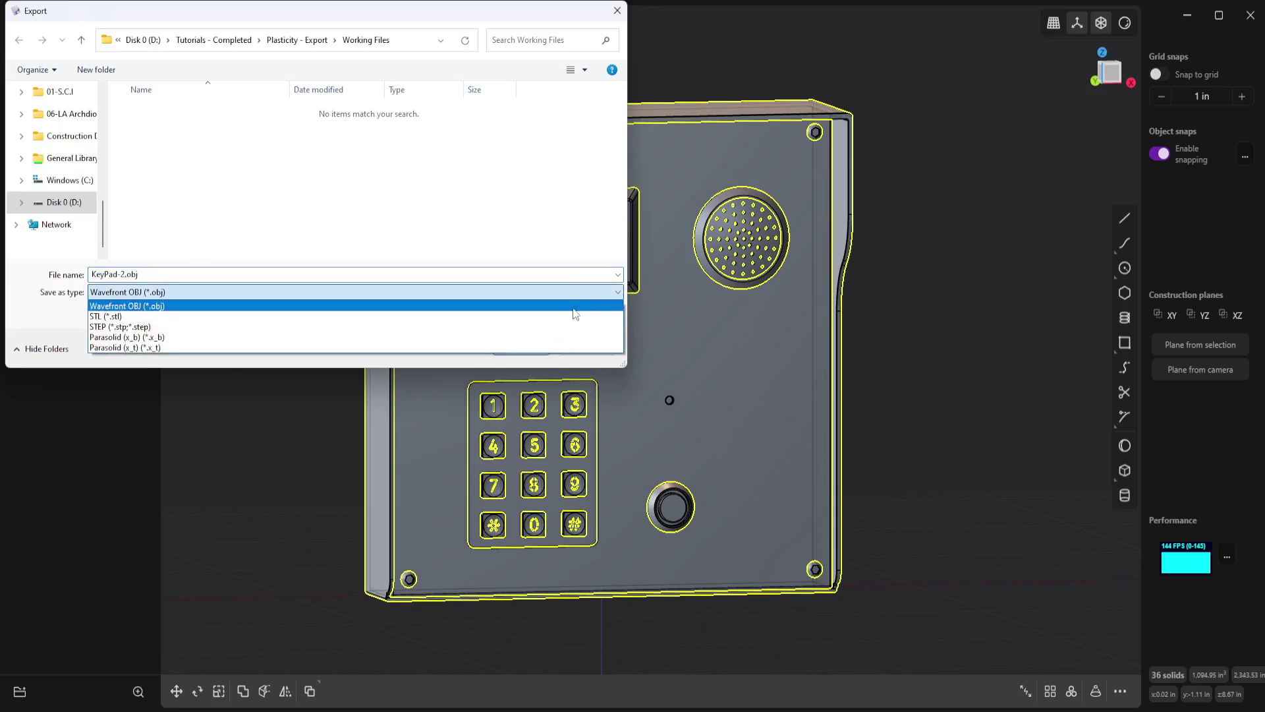
left_click(198, 307)
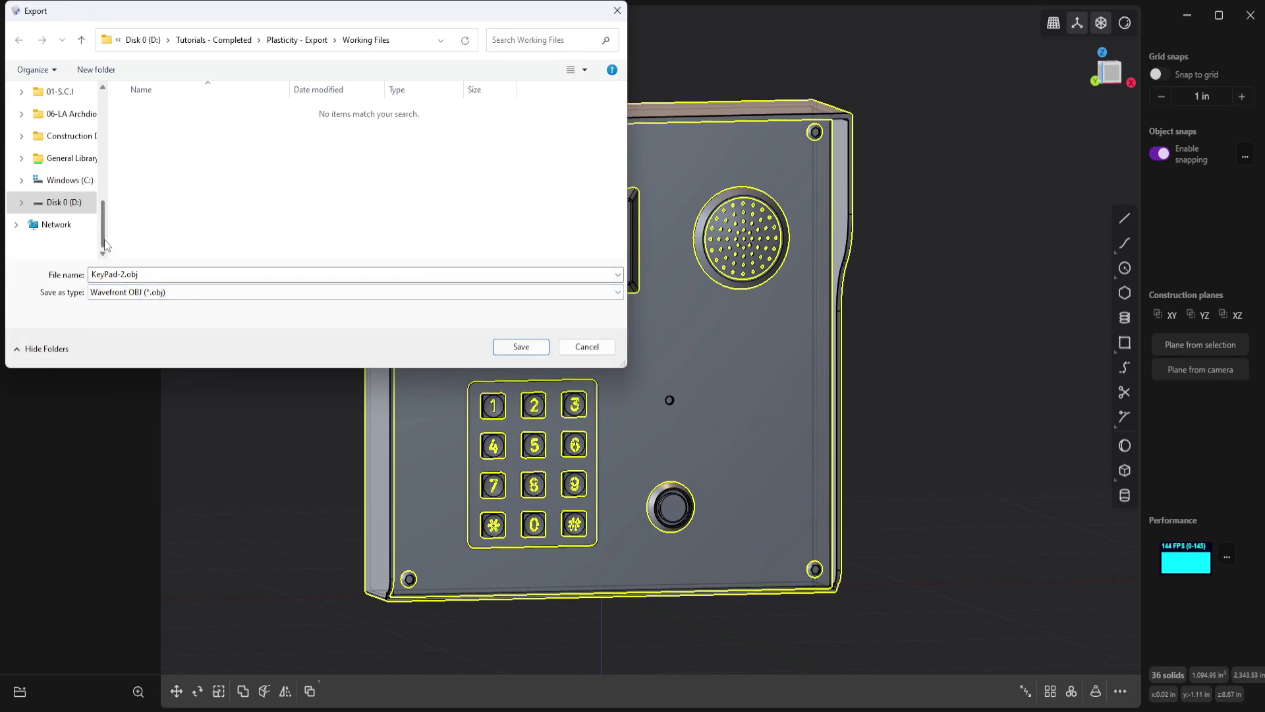
scroll(60, 169, "up", 5)
left_click(65, 187)
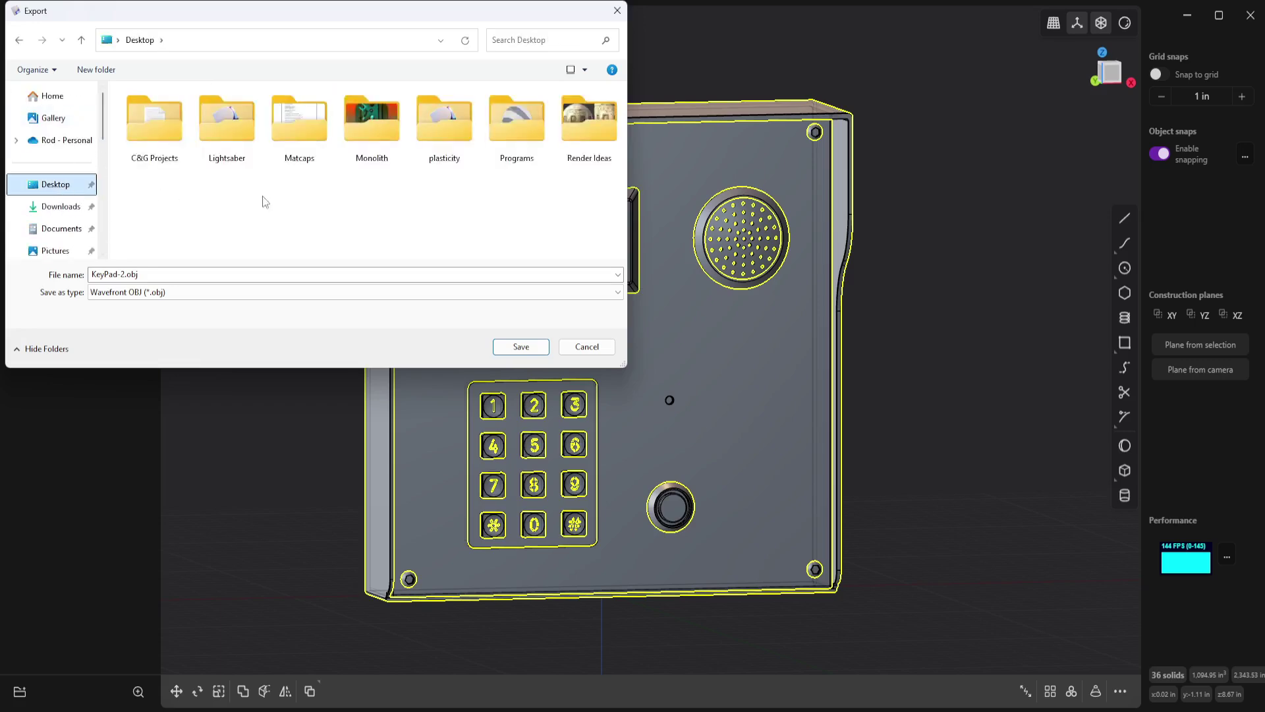
left_click(521, 348)
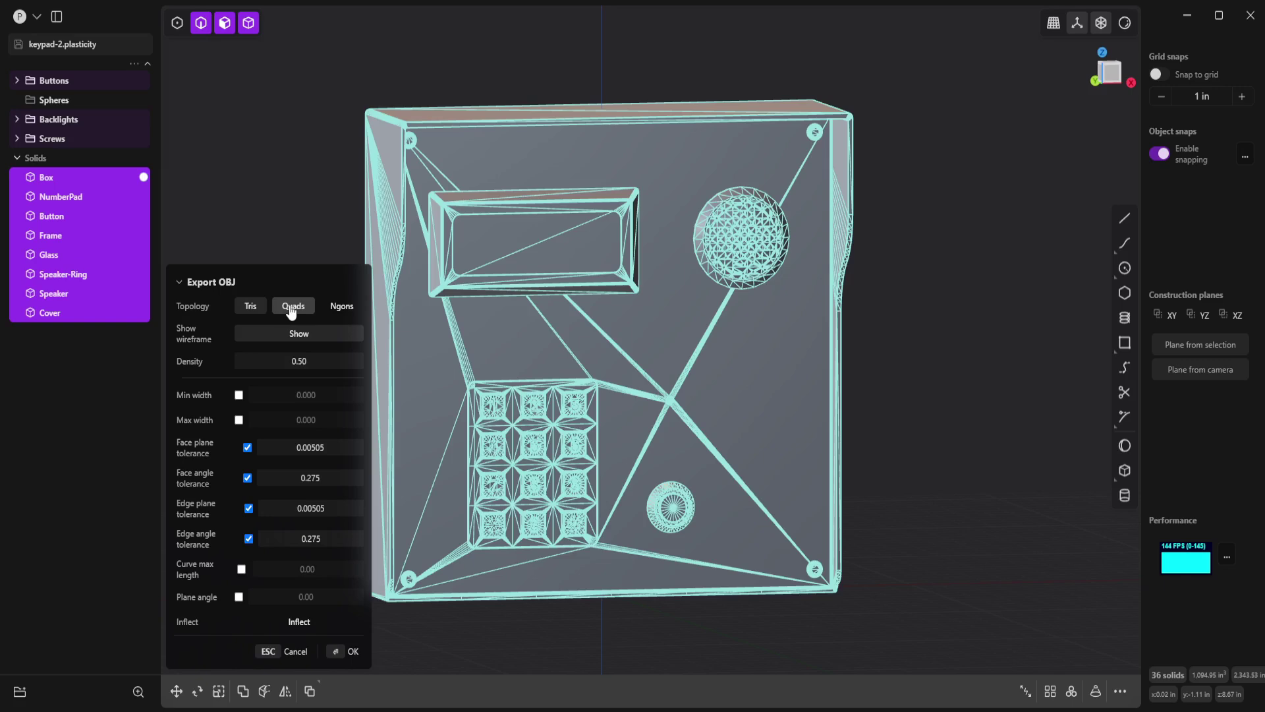
Step: Switch the OBJ export topology from Quads to Ngons
left_click(344, 307)
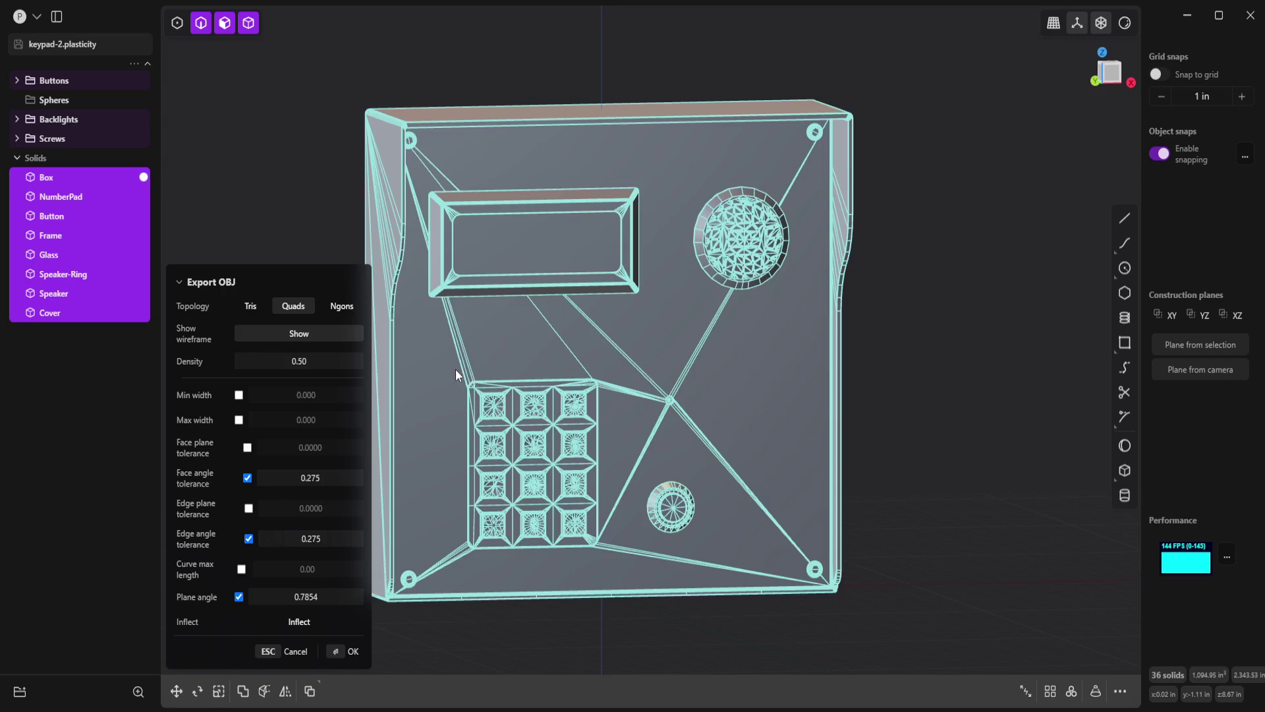
left_click(344, 307)
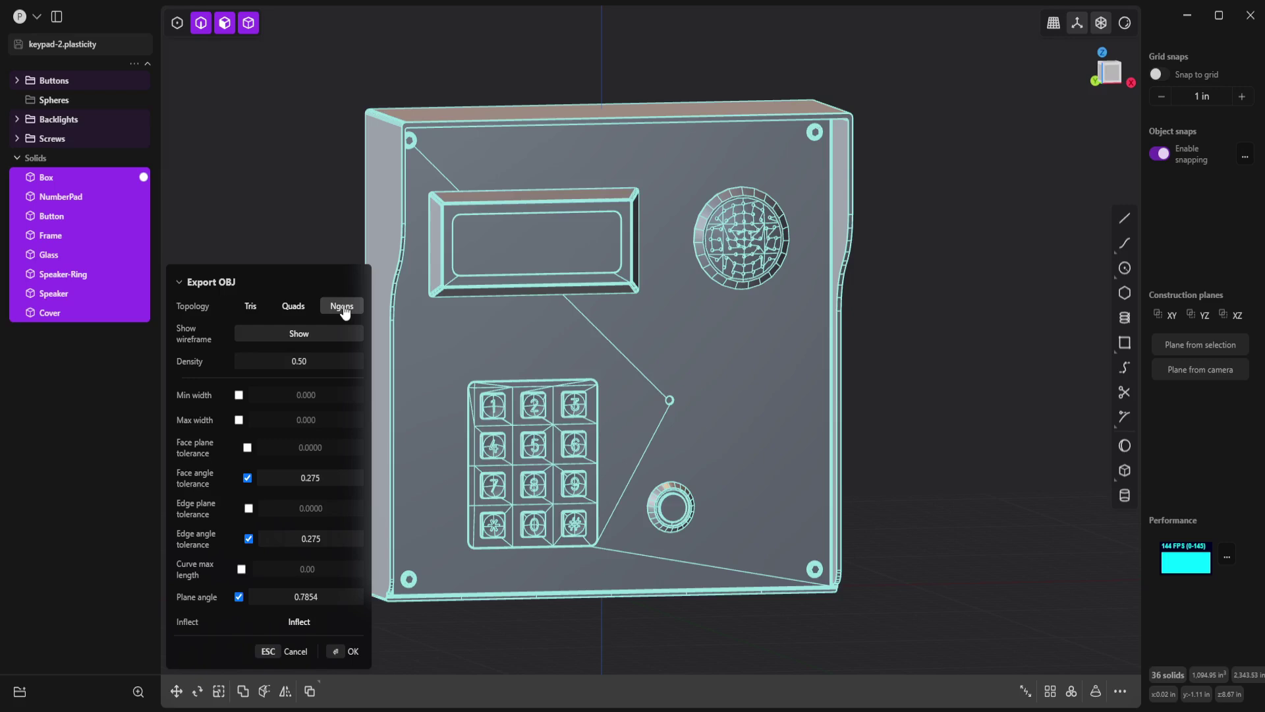
left_click(299, 335)
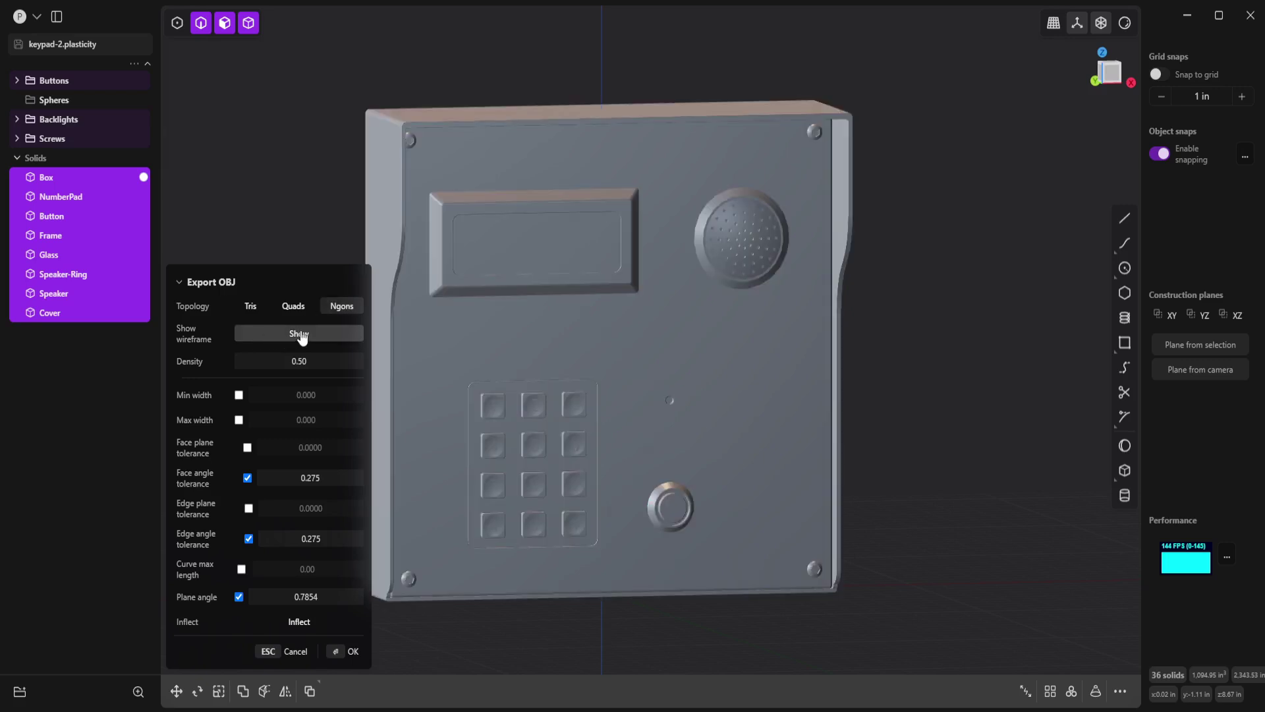
left_click(300, 336)
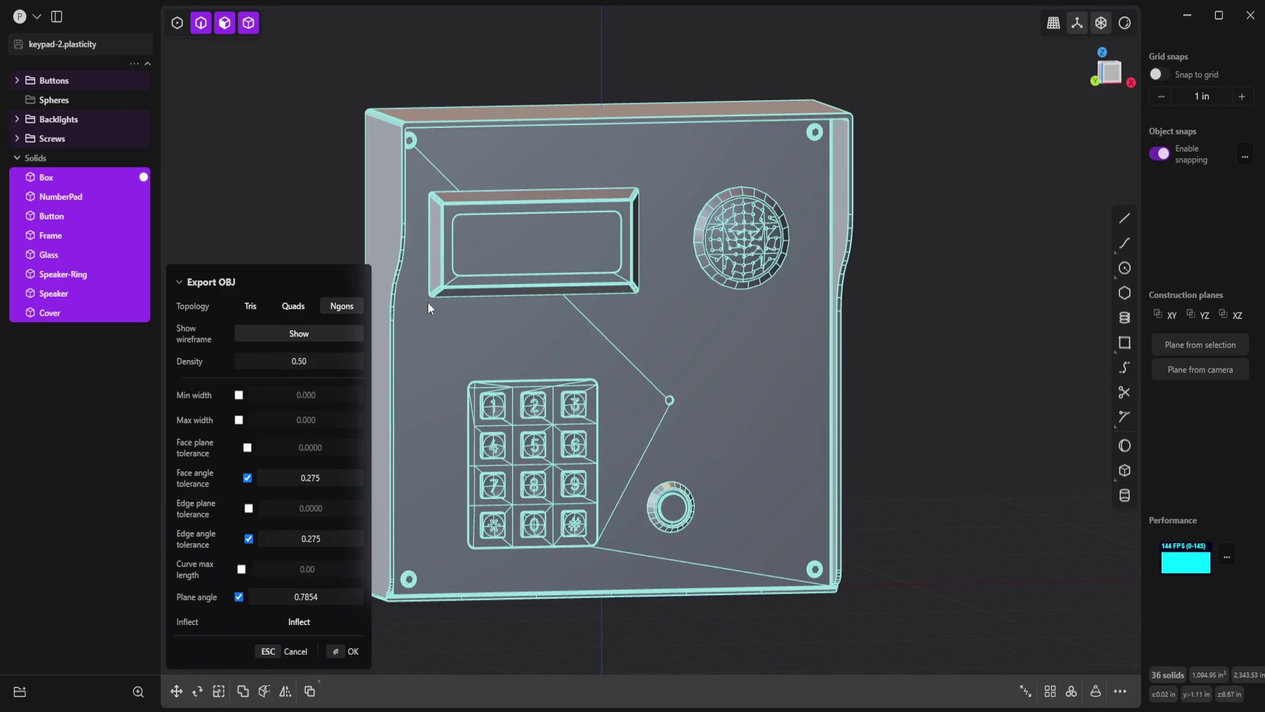
Step: Set the OBJ export density to 1.00 and inspect the curved left edge
mouse_move(428, 302)
middle_mouse_down()
mouse_move(467, 297)
mouse_move(577, 351)
mouse_move(616, 297)
middle_mouse_up()
scroll(550, 325, "up", 3)
scroll(549, 322, "up", 3)
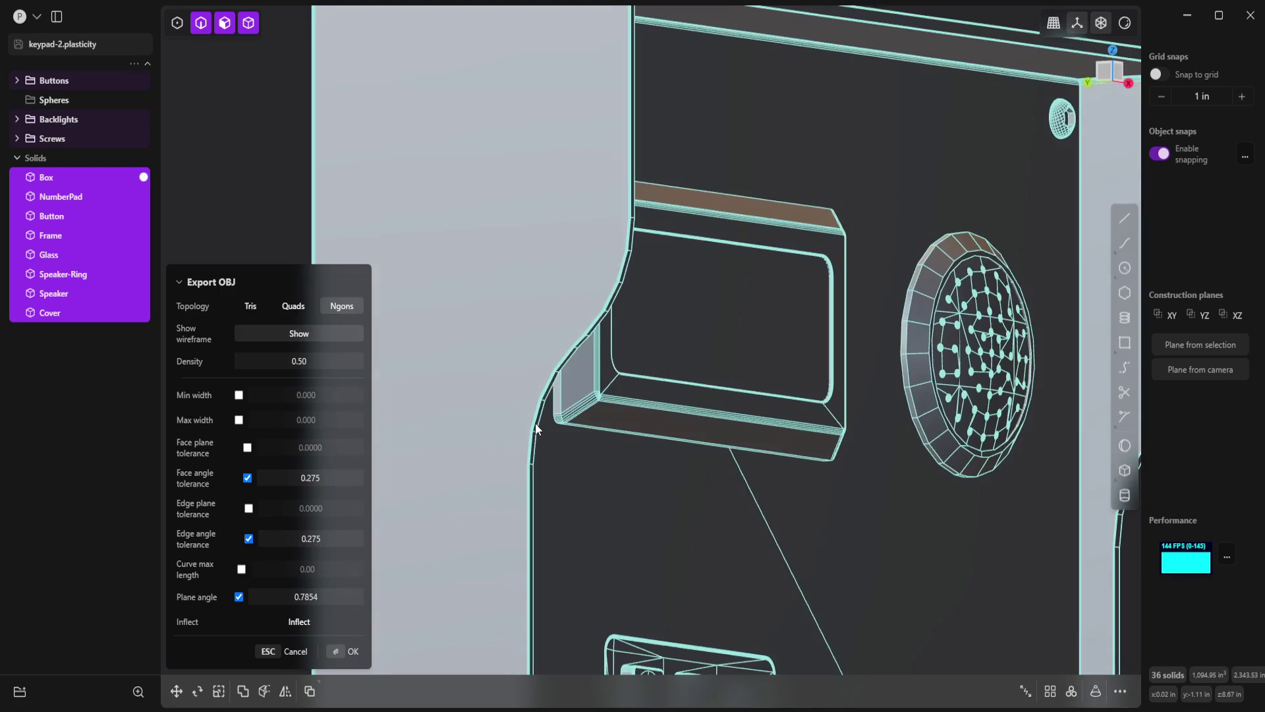
left_click(311, 363)
type("1")
key("Return")
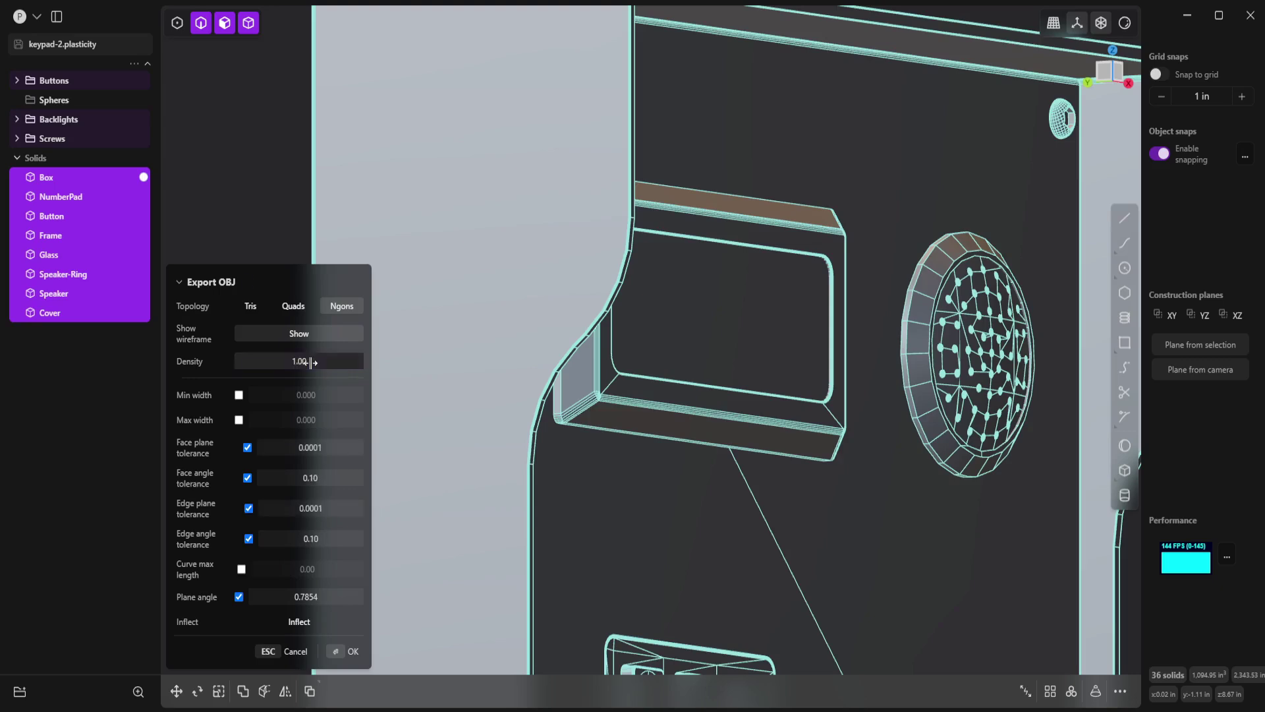
middle_click_drag(558, 380, 558, 377)
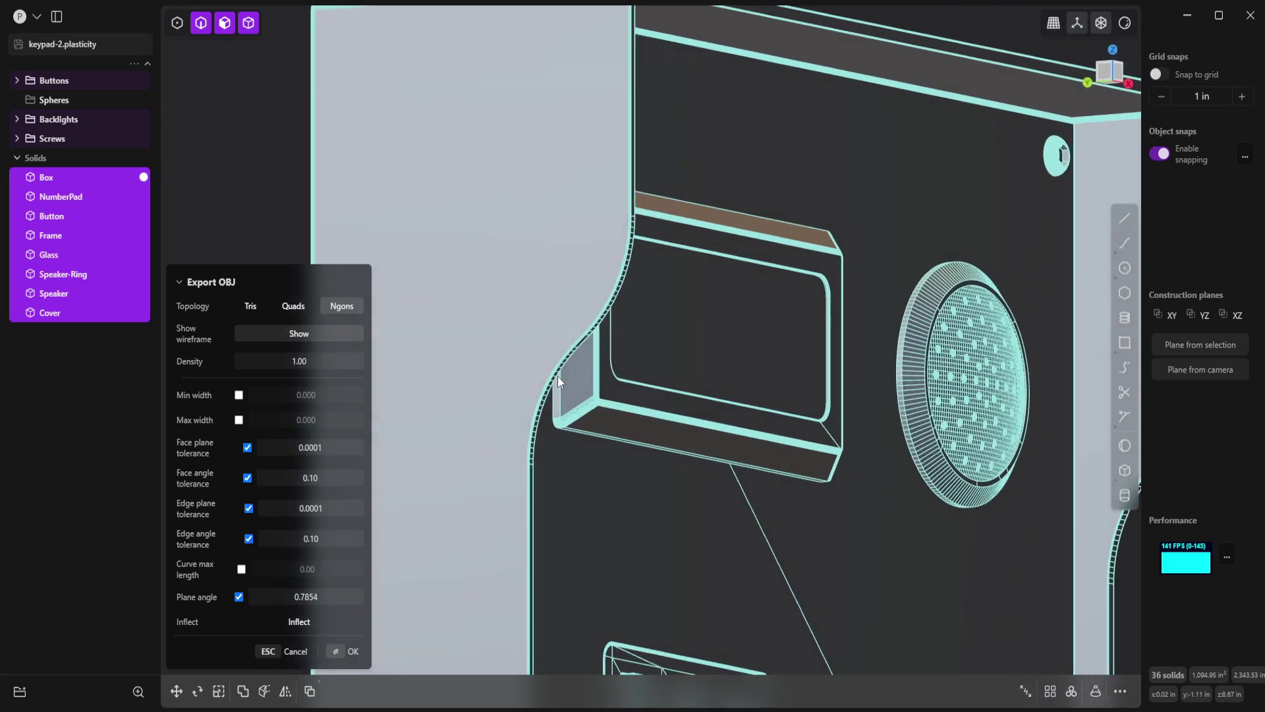
scroll(563, 373, "up", 2)
scroll(605, 308, "up", 2)
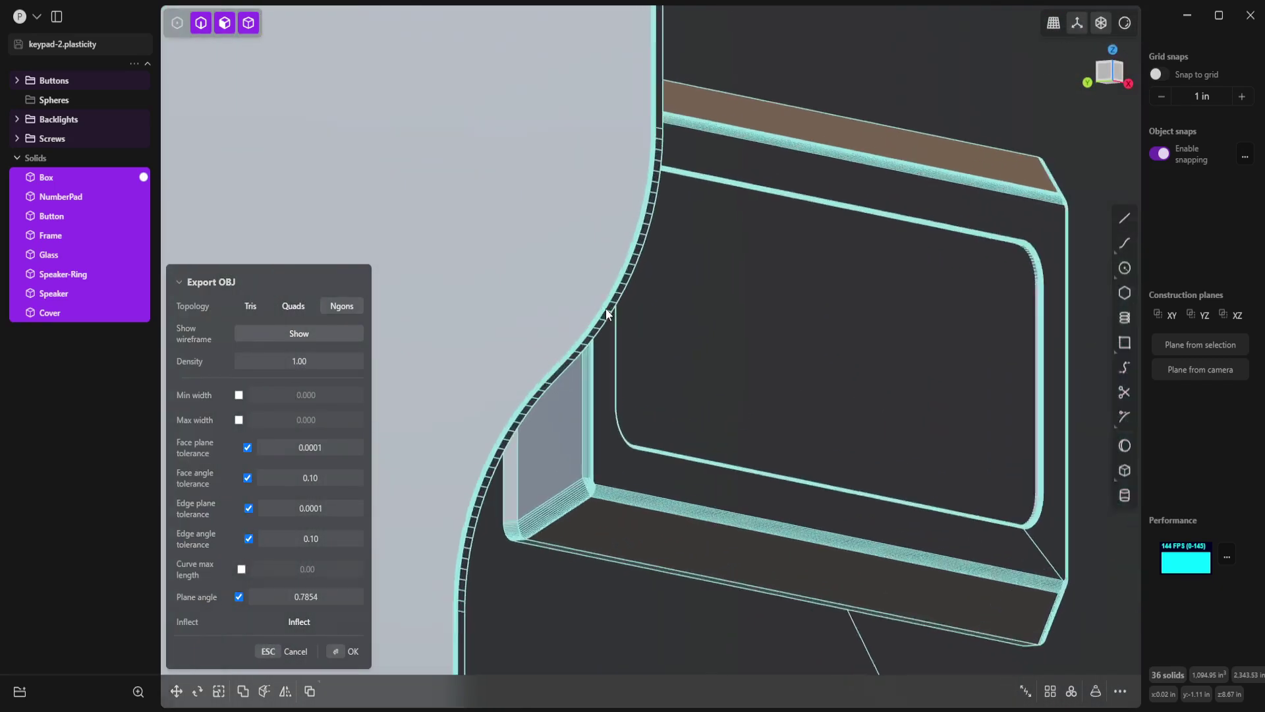
scroll(606, 308, "up", 2)
scroll(583, 336, "up", 1)
scroll(583, 335, "up", 1)
scroll(588, 338, "up", 1)
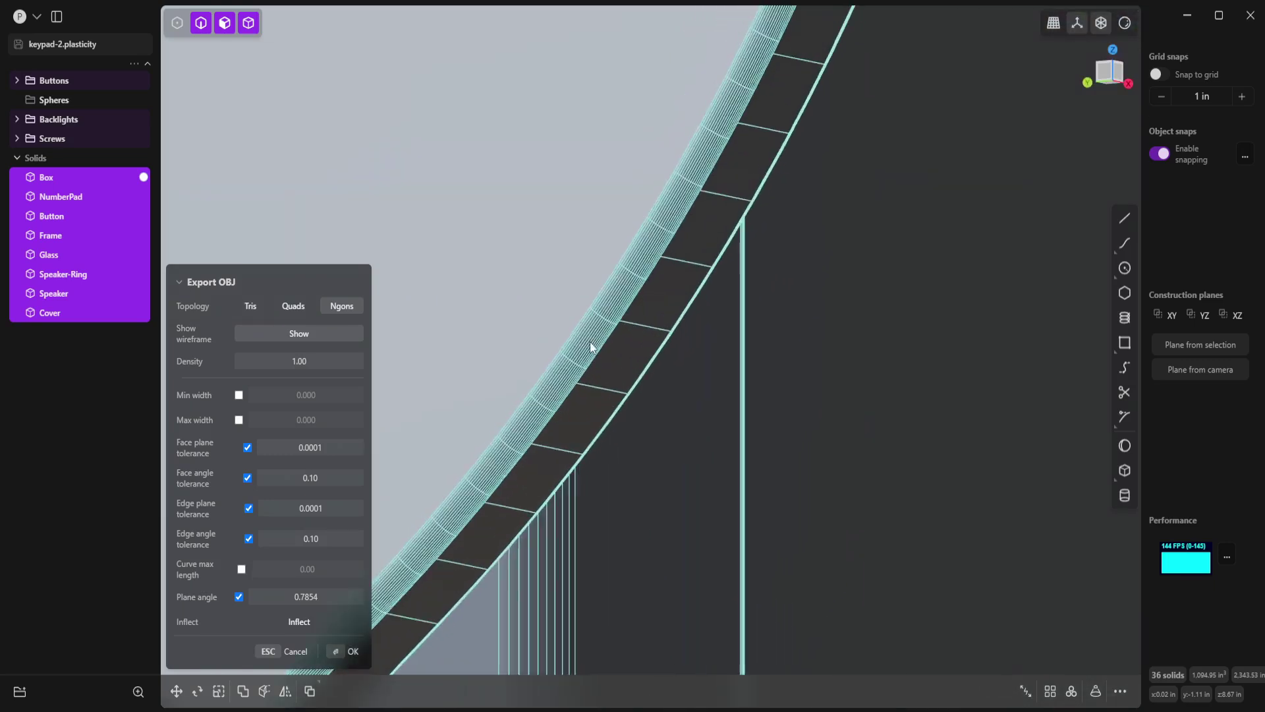
scroll(582, 321, "up", 1)
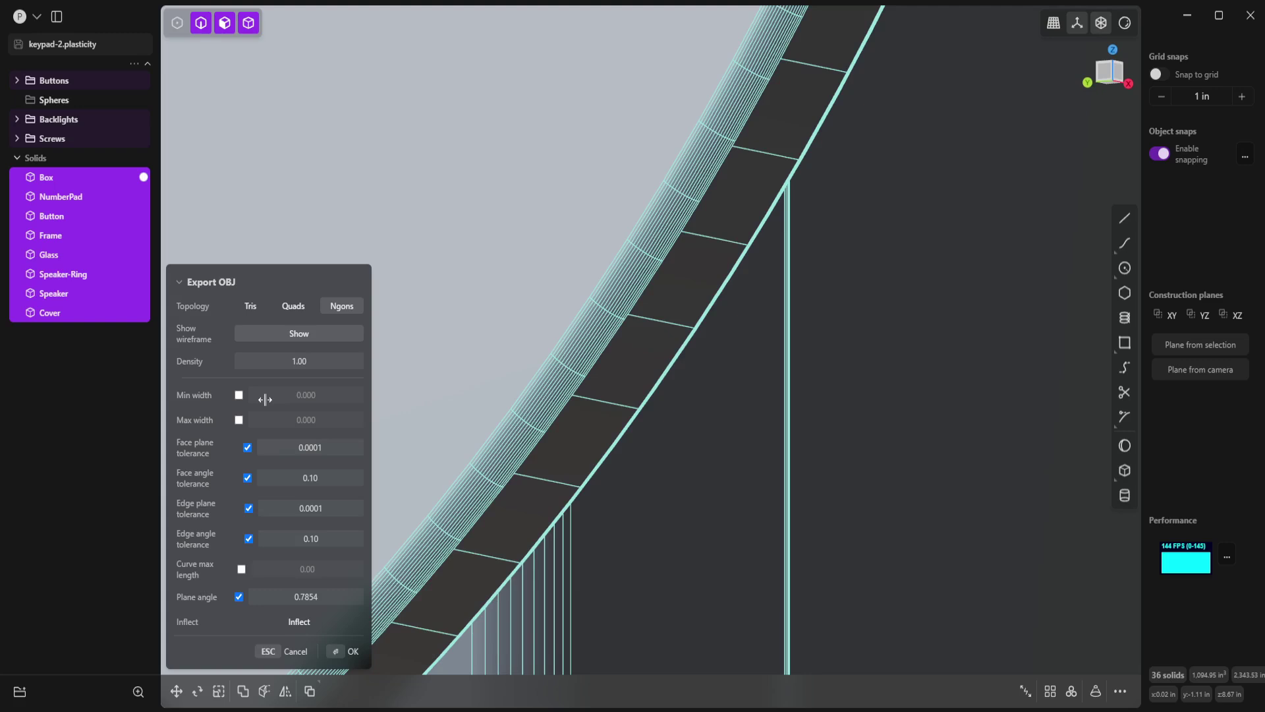
Step: Enable the Min width limit and set it to 0.001
left_click(238, 394)
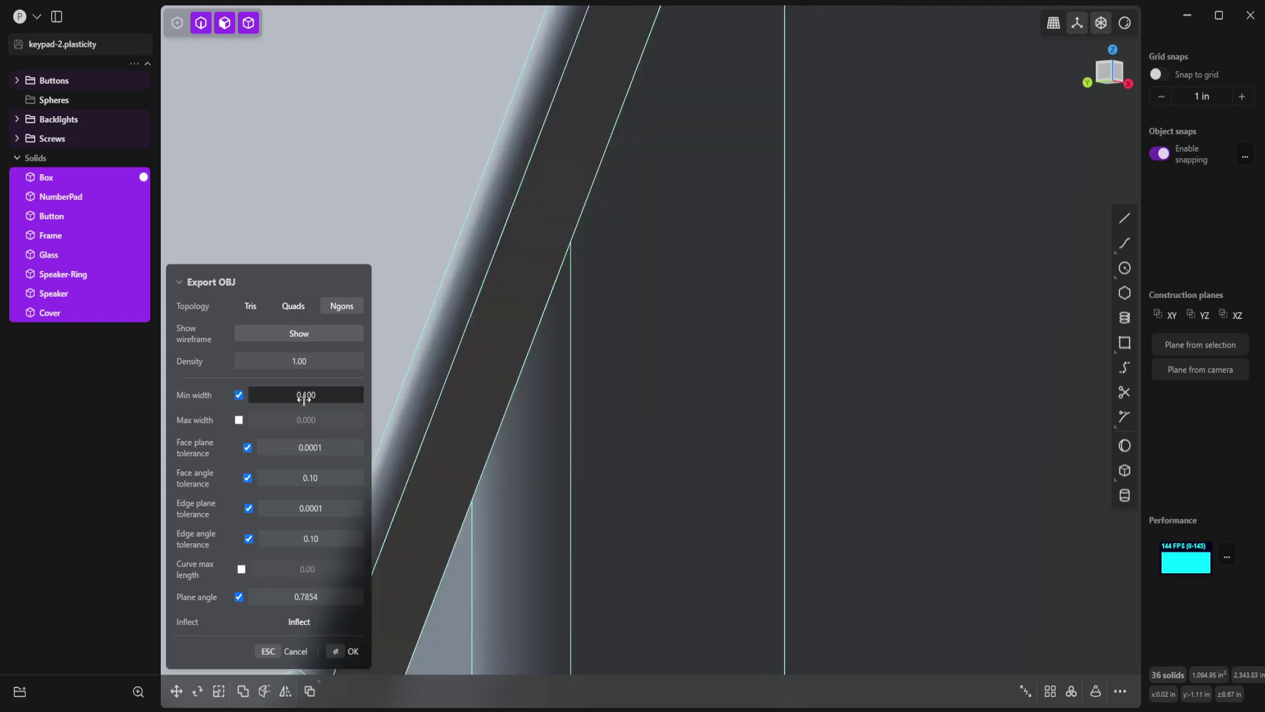
scroll(561, 332, "down", 5)
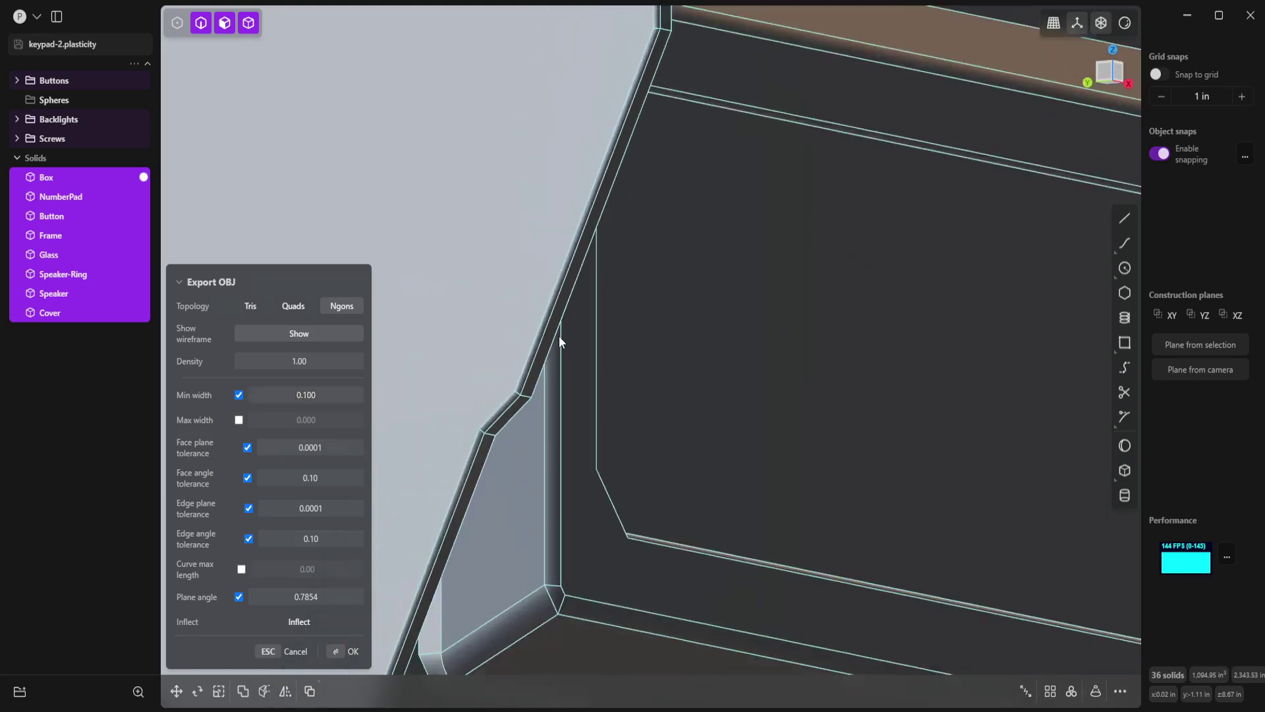
middle_click_drag(558, 336, 595, 397)
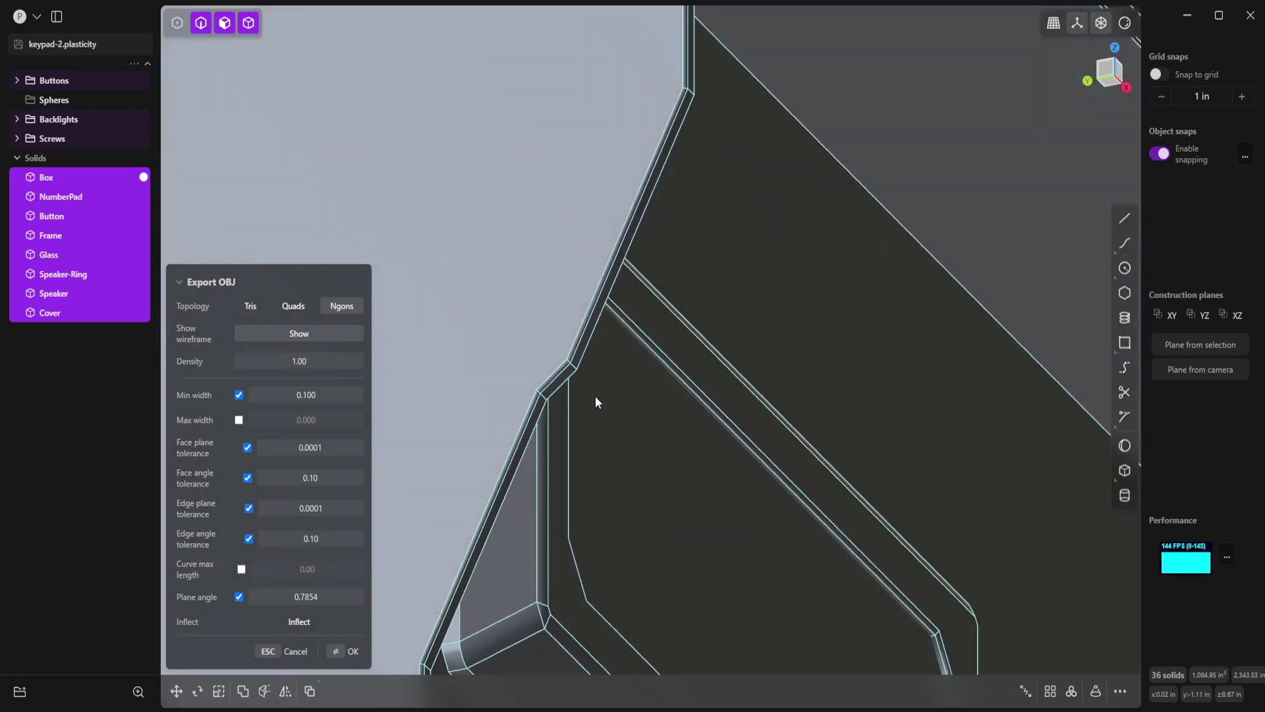
left_click(328, 396)
key("BackSpace")
type(".001")
key("Return")
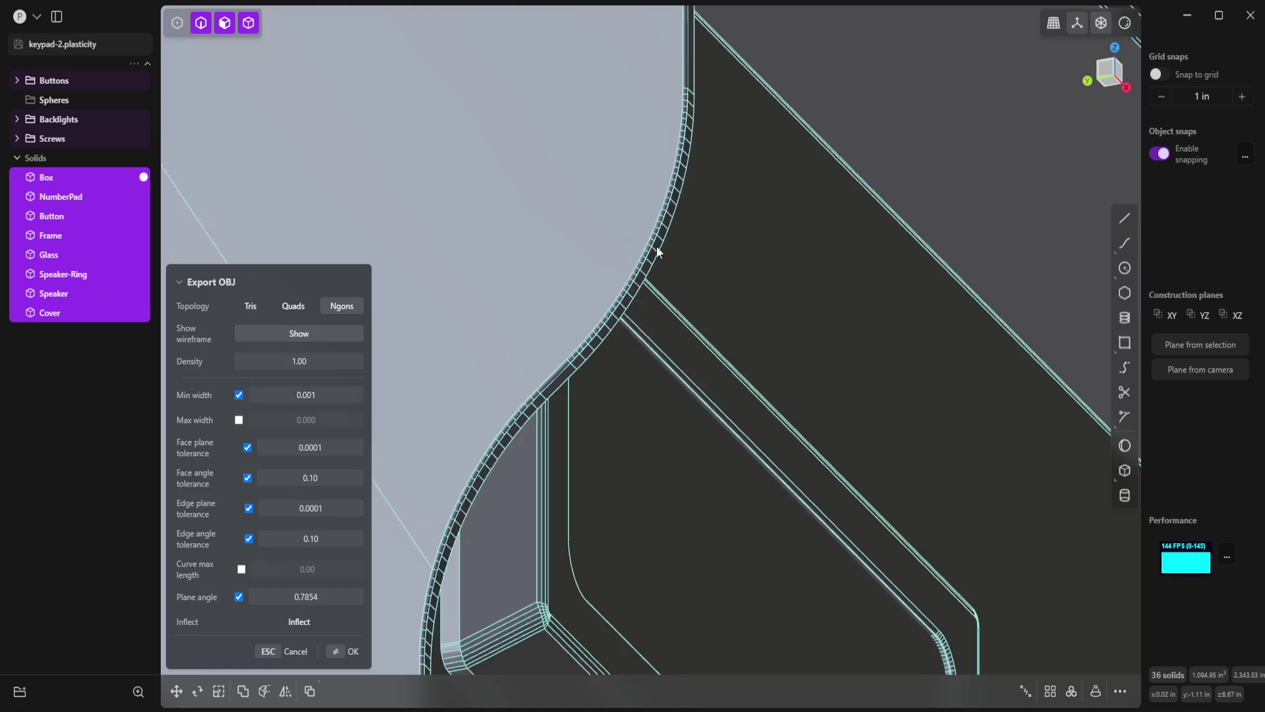
Step: Lower the minimum width to 0.0002 and inspect the curved frame edge
mouse_move(618, 312)
middle_mouse_down()
mouse_move(609, 409)
mouse_move(640, 348)
mouse_move(560, 593)
mouse_move(629, 508)
mouse_move(587, 393)
middle_mouse_up()
scroll(630, 470, "up", 2)
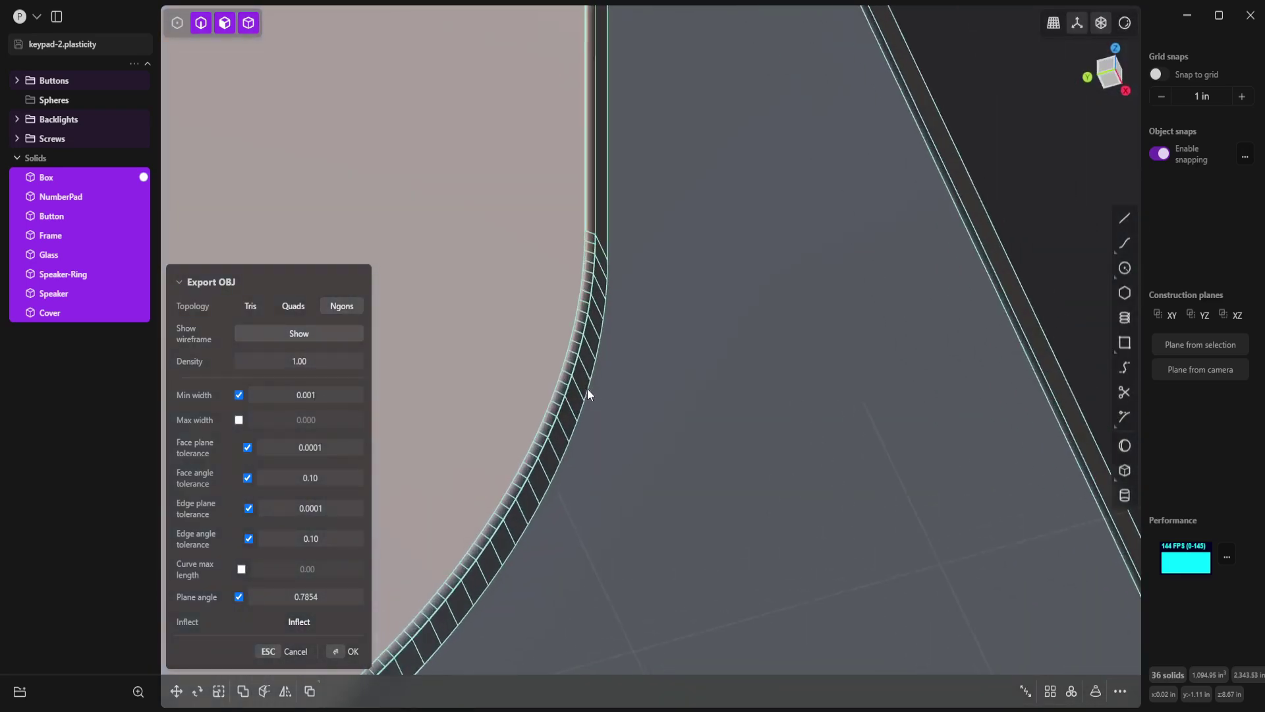
left_click(301, 393)
key("BackSpace")
type(".0002")
key("Return")
mouse_move(604, 442)
middle_mouse_down()
mouse_move(600, 302)
mouse_move(601, 387)
mouse_move(580, 364)
mouse_move(609, 377)
mouse_move(699, 288)
mouse_move(719, 204)
mouse_move(591, 336)
middle_mouse_up()
scroll(579, 365, "down", 2)
scroll(578, 366, "down", 3)
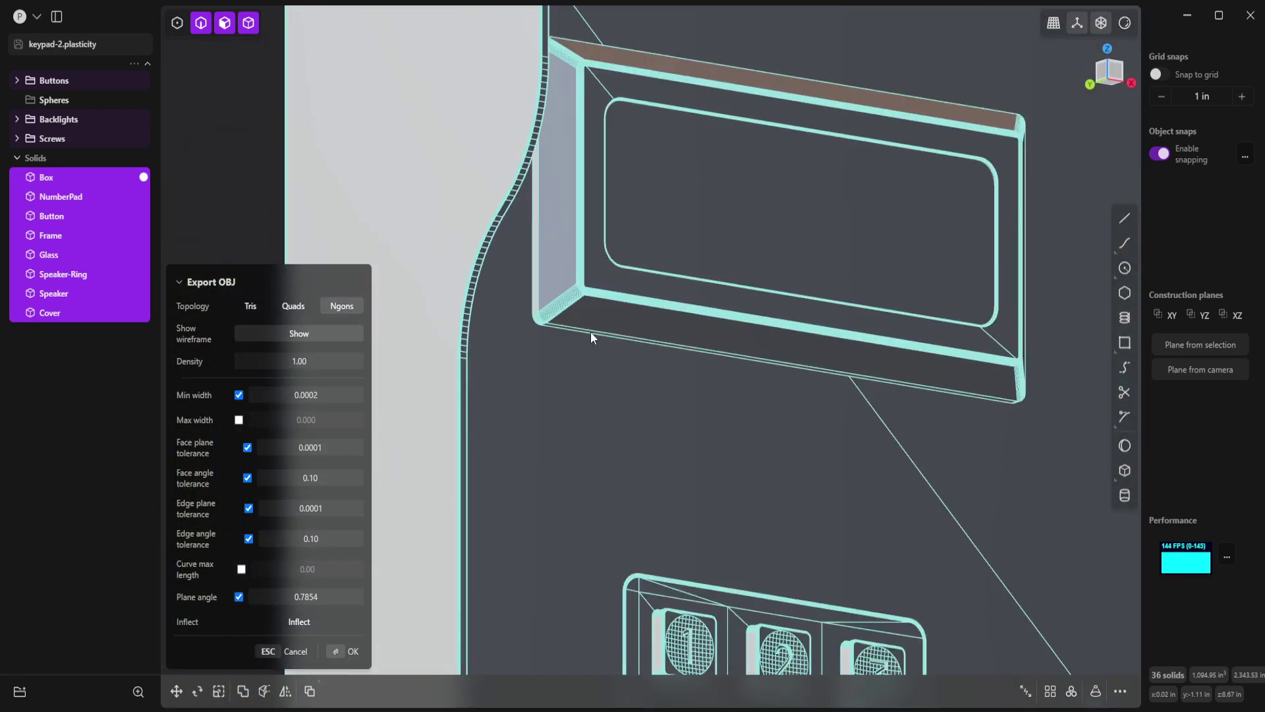
Step: Try a 0.1 max width, then disable Max width and confirm the OBJ export
left_click(242, 421)
scroll(543, 399, "down", 3)
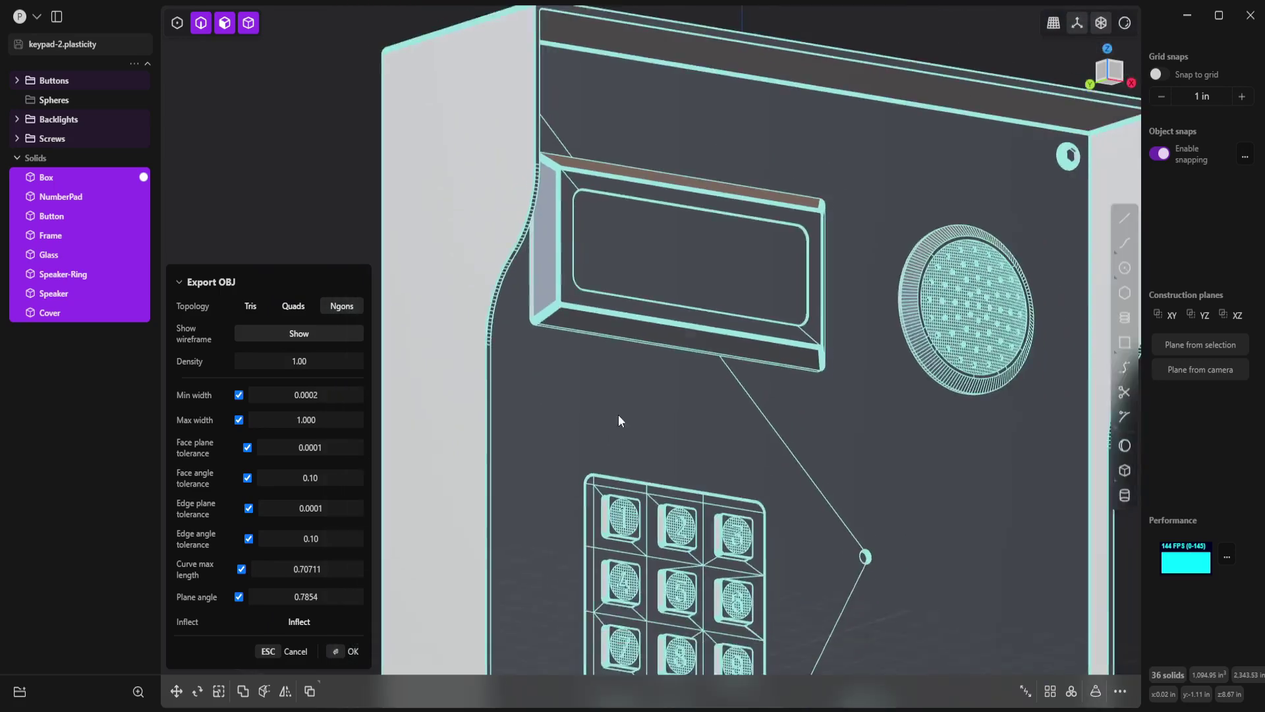
middle_click_drag(617, 420, 562, 286, "shift")
left_click(306, 419)
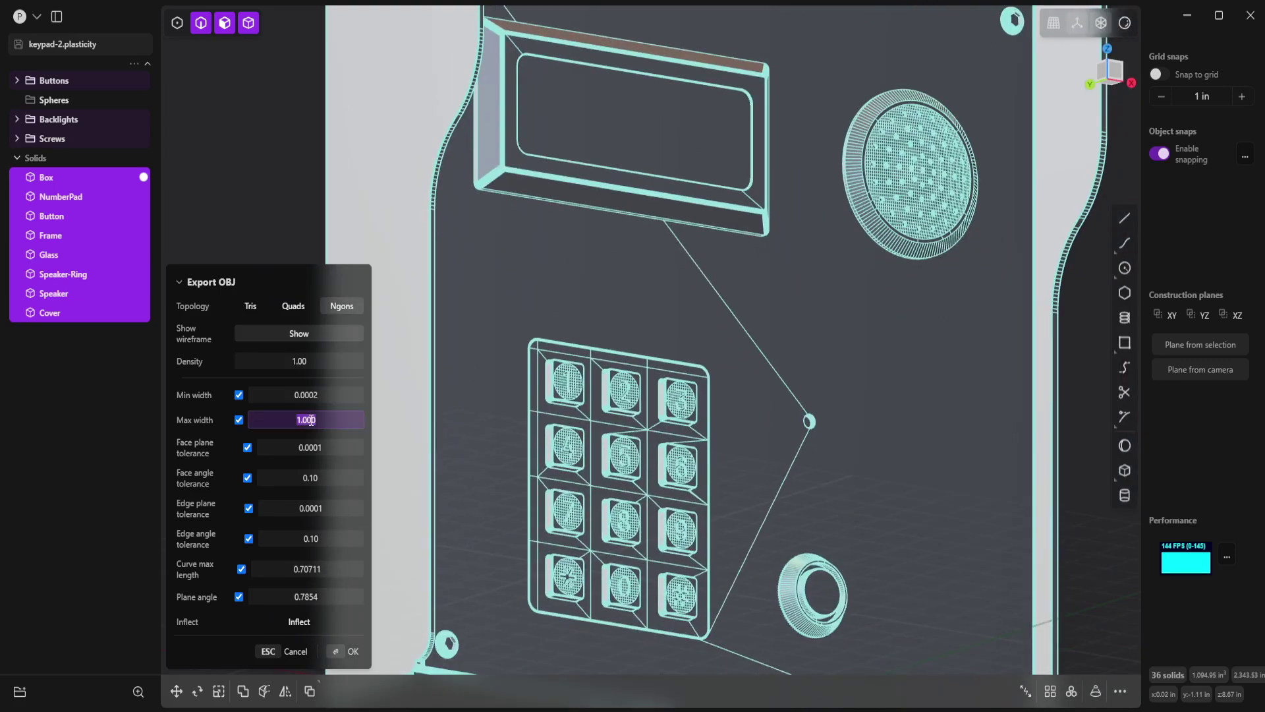
type("0.1")
key("Return")
middle_click_drag(552, 367, 545, 399)
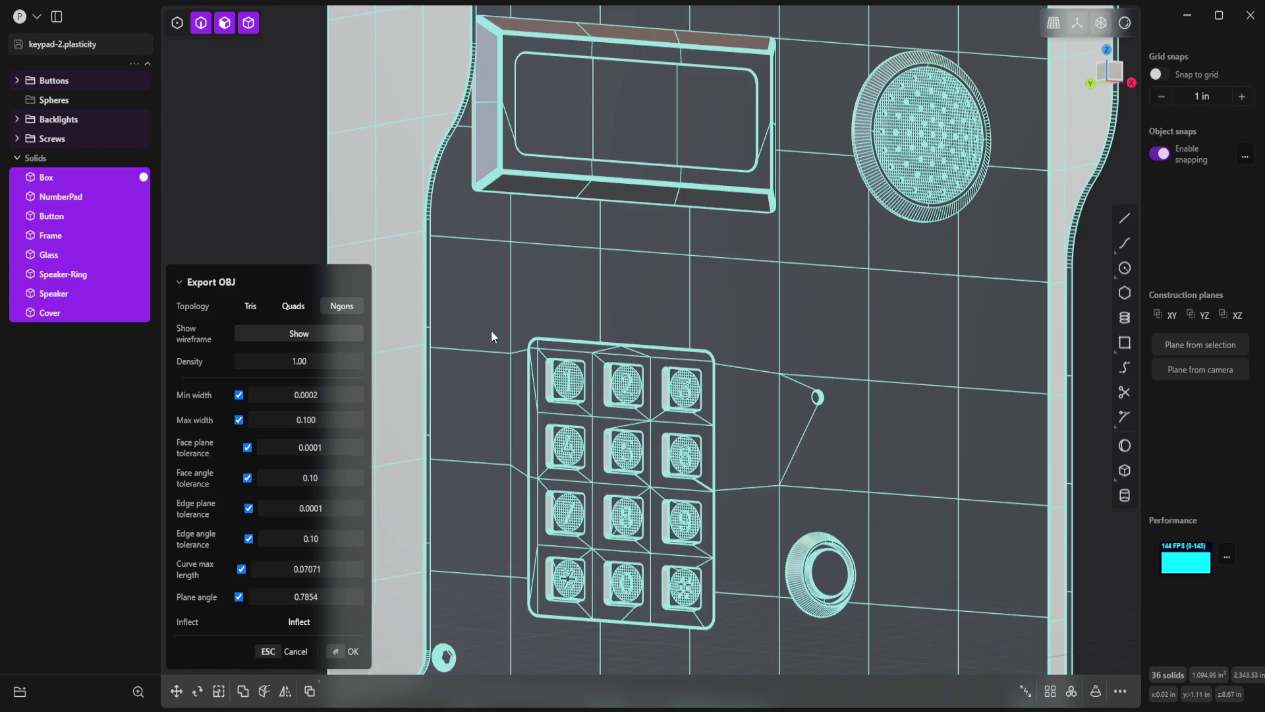
left_click(238, 420)
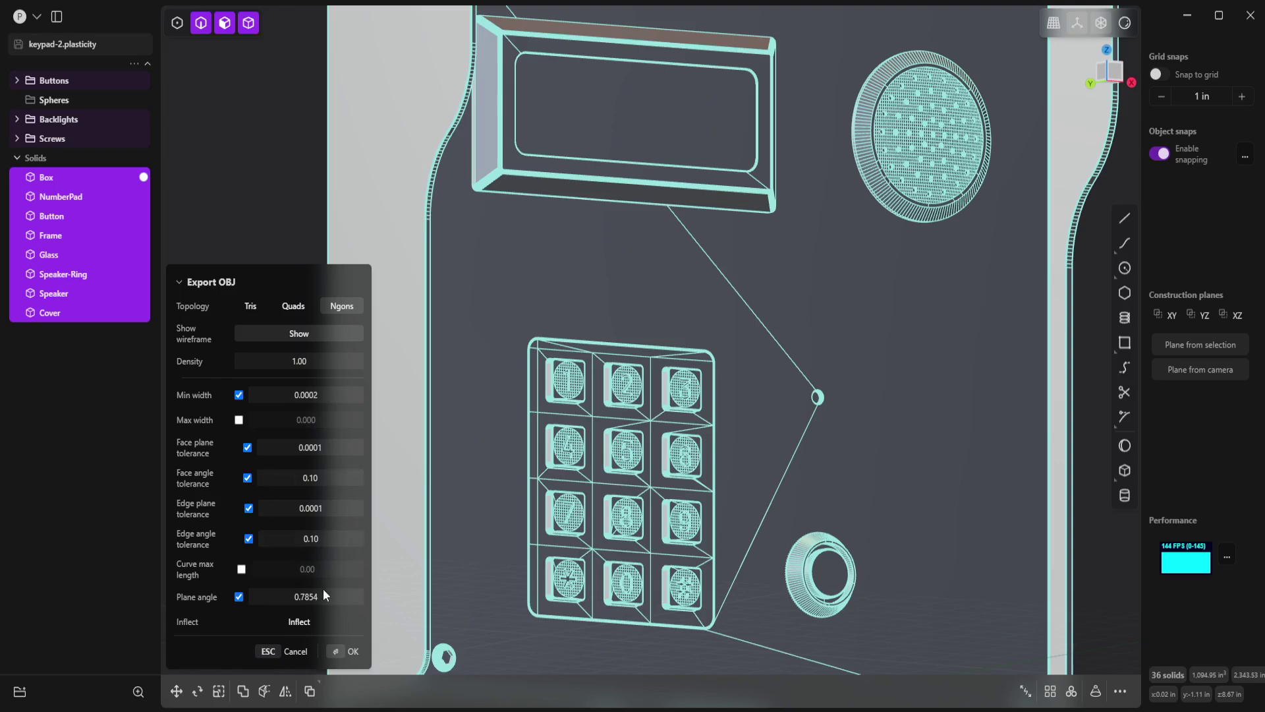
left_click(353, 652)
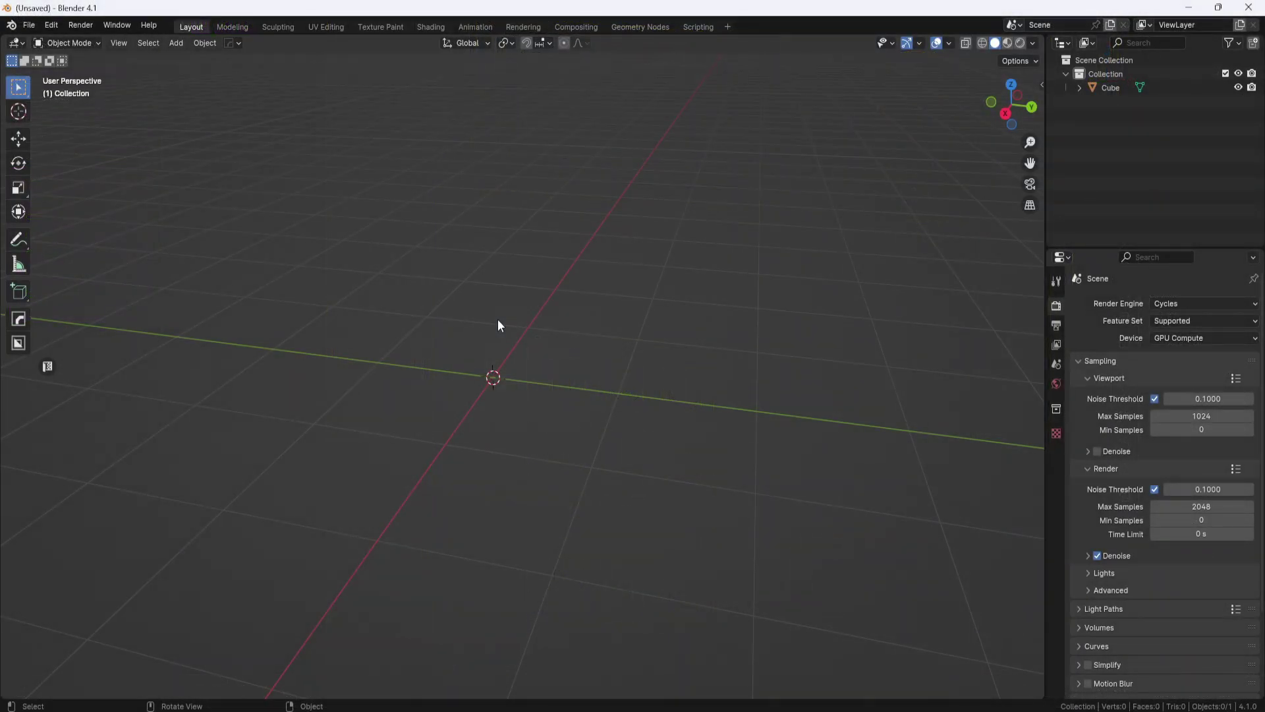
Step: Import Desktop/KeyPad-2.obj as Wavefront OBJ with scale 0.0254
left_click(31, 24)
mouse_move(52, 222)
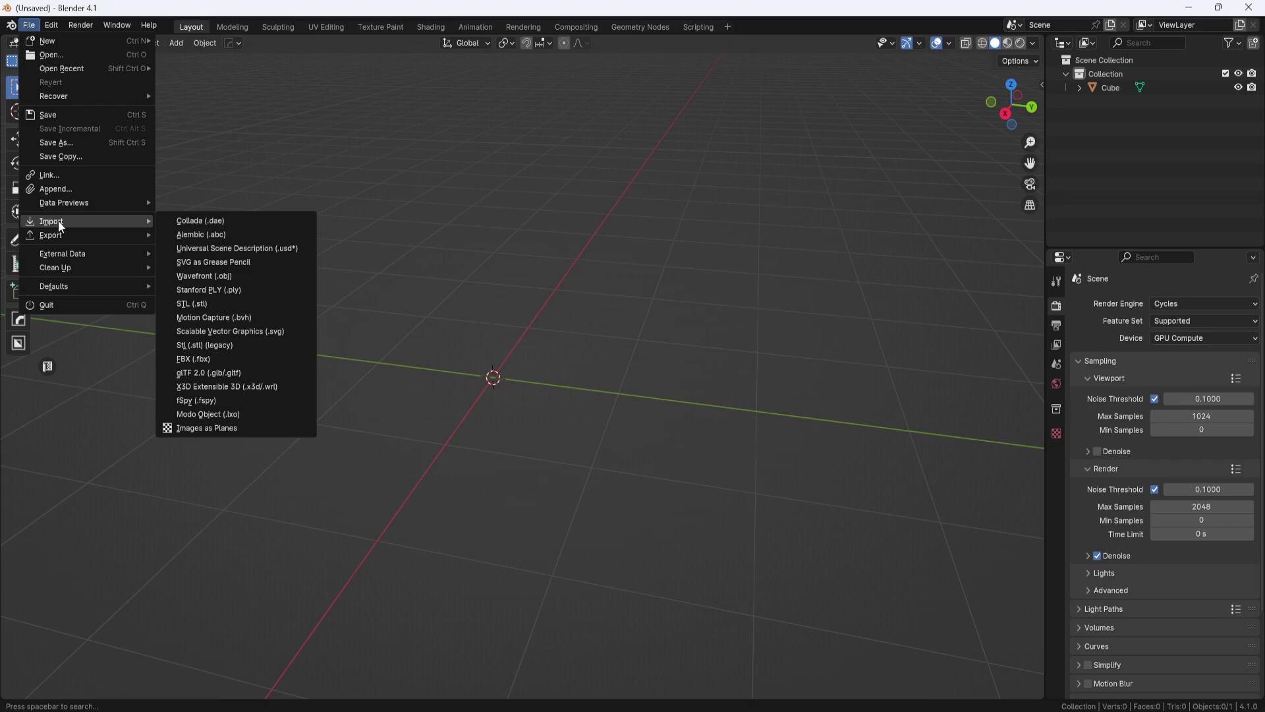
left_click(213, 275)
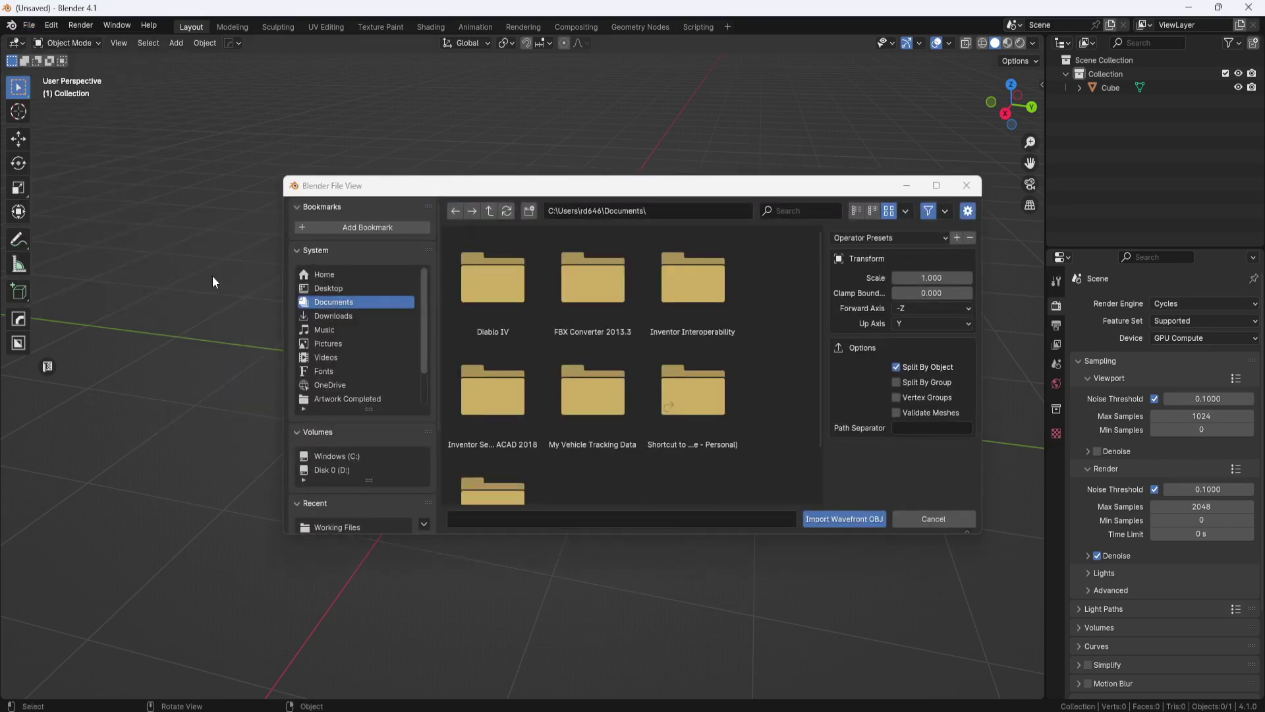
left_click(331, 286)
scroll(662, 376, "down", 2)
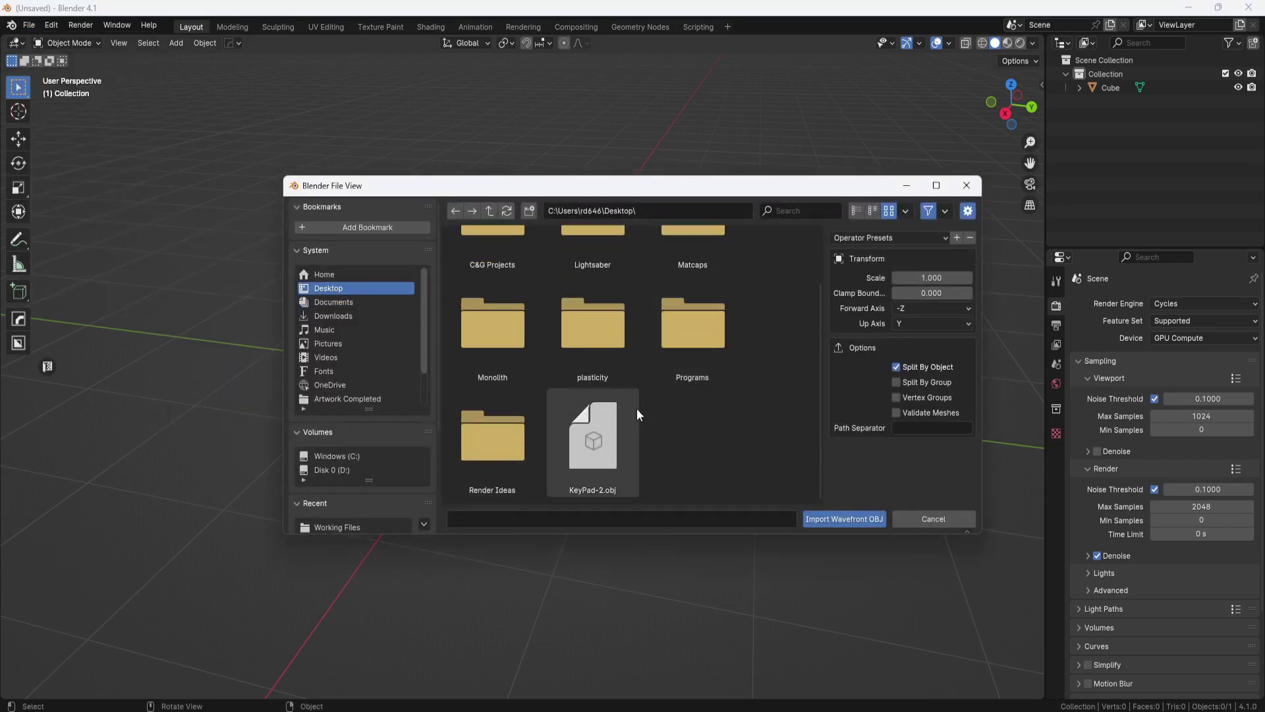
left_click(603, 446)
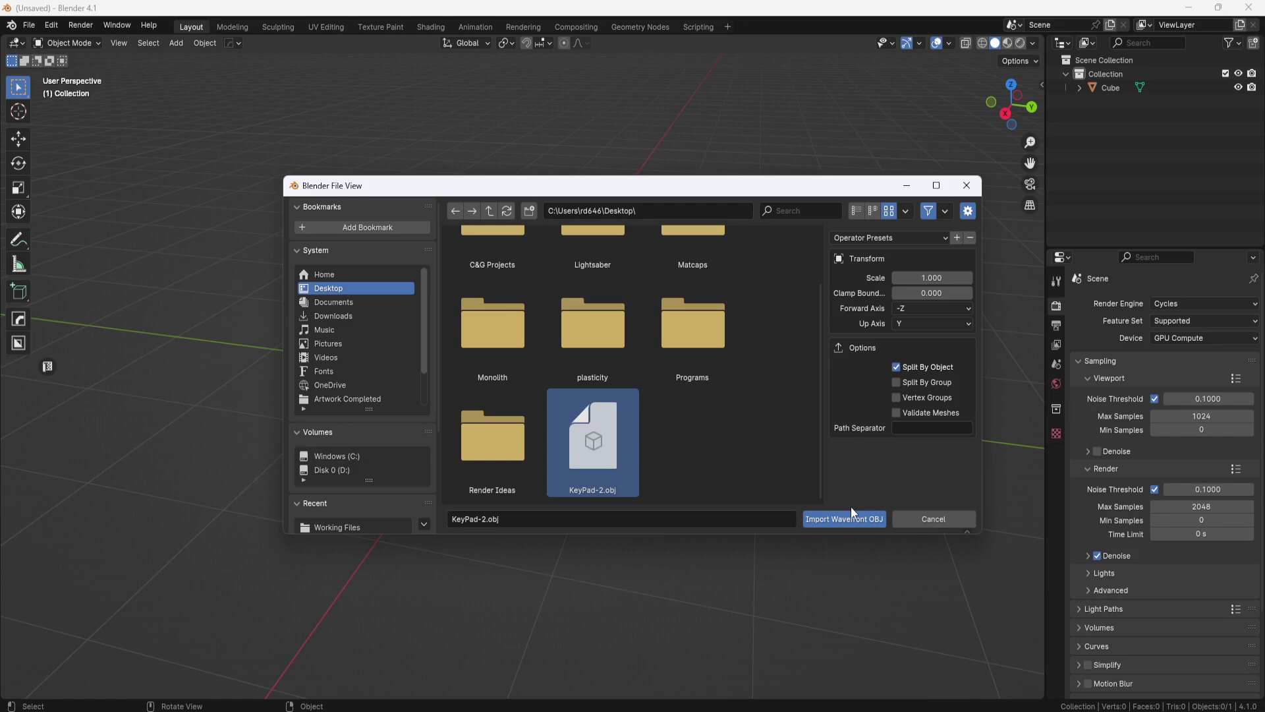
left_click(931, 280)
type(".")
type("0254")
left_click(835, 521)
Step: Import the OBJ and rotate the keypad upright about X
left_click(835, 521)
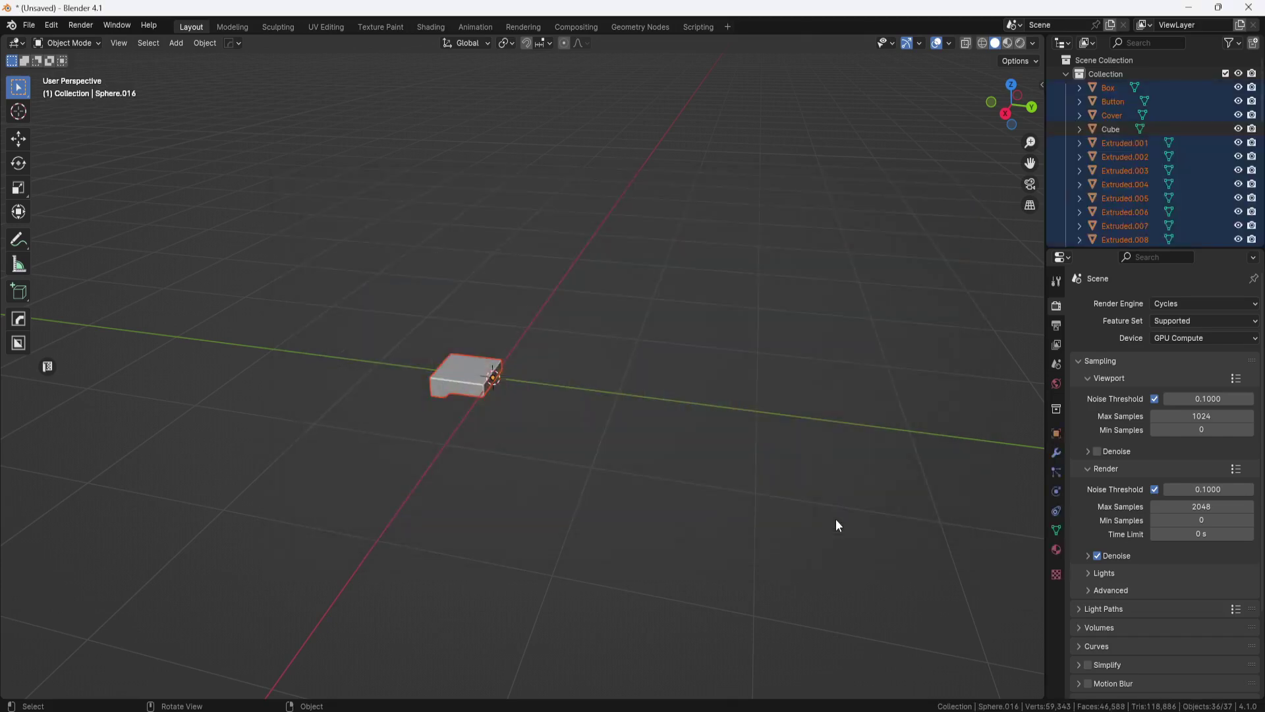
scroll(567, 443, "up", 2)
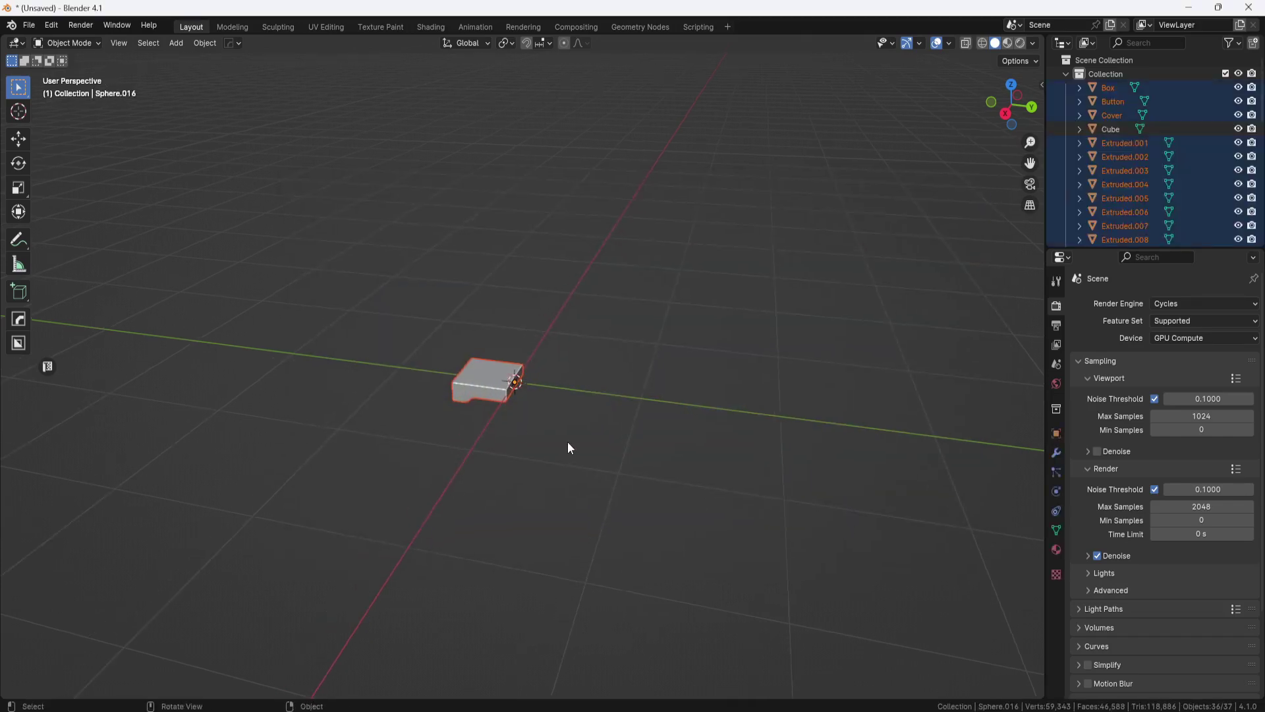
scroll(479, 386, "up", 3)
scroll(438, 423, "up", 3)
mouse_move(438, 425)
middle_mouse_down("shift")
mouse_move(561, 318)
mouse_move(558, 334)
middle_mouse_up("shift")
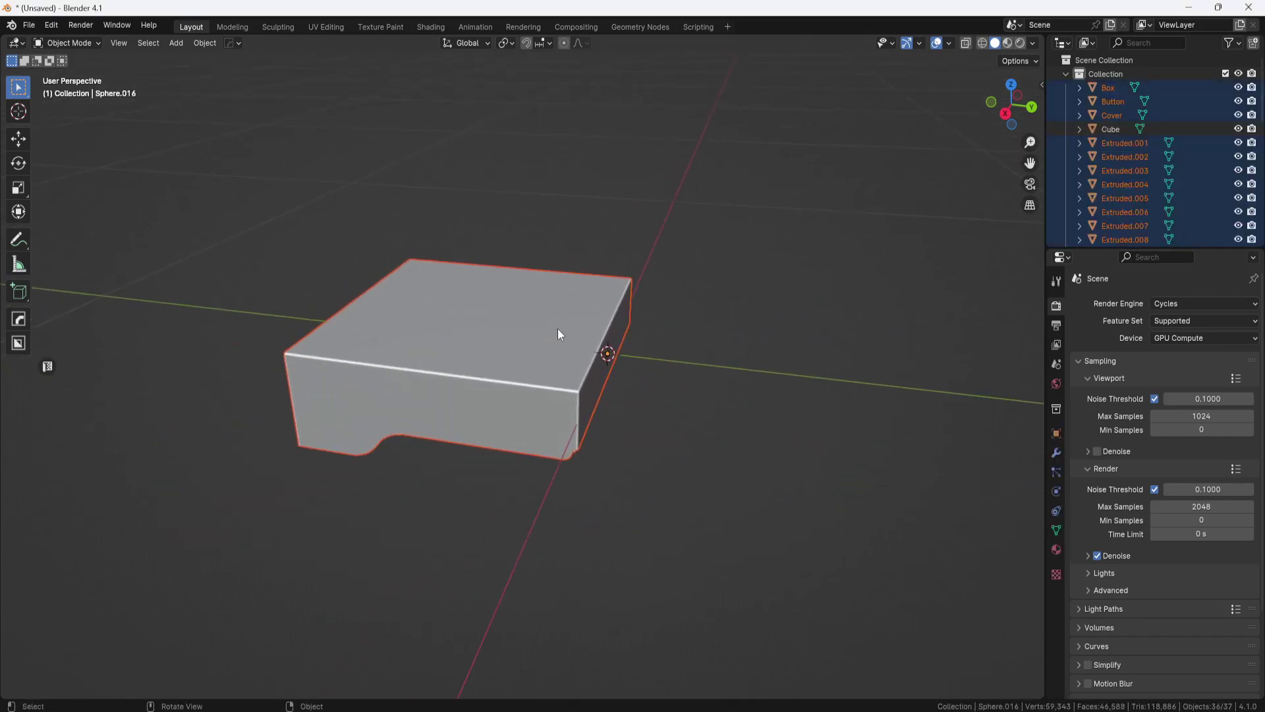
left_click(19, 164)
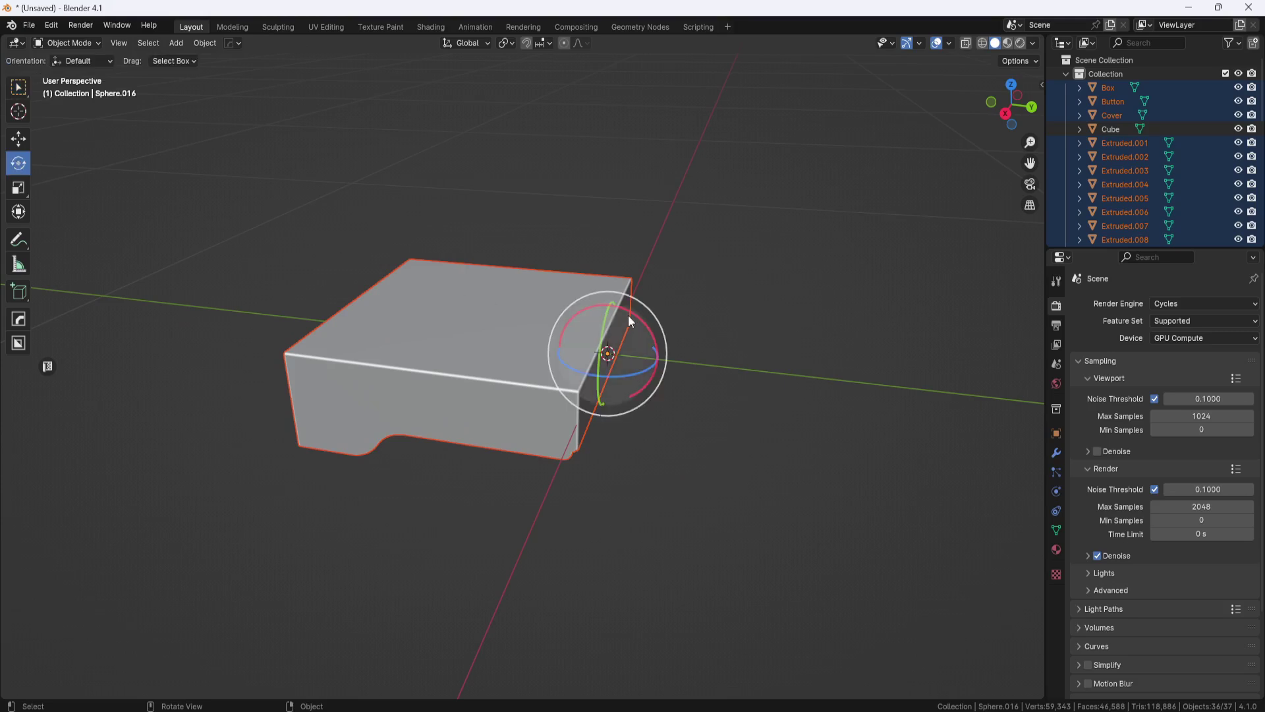
mouse_move(630, 312)
left_mouse_down()
mouse_move(680, 375)
mouse_move(686, 409)
left_mouse_up()
scroll(685, 357, "down", 3)
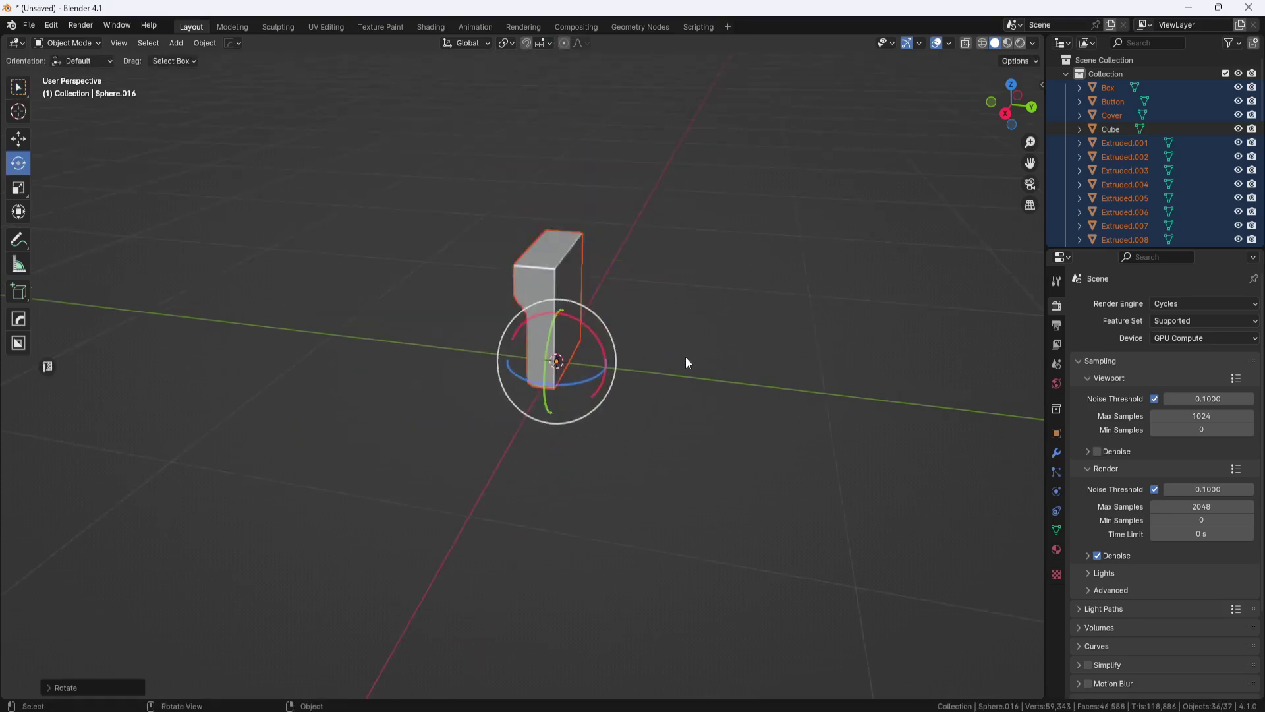
scroll(629, 421, "down", 2)
Step: Cancel a stray vertical rotation, deselect, and split the 3D view into two stacked areas
left_click_drag(523, 429, 477, 293)
right_click(478, 292)
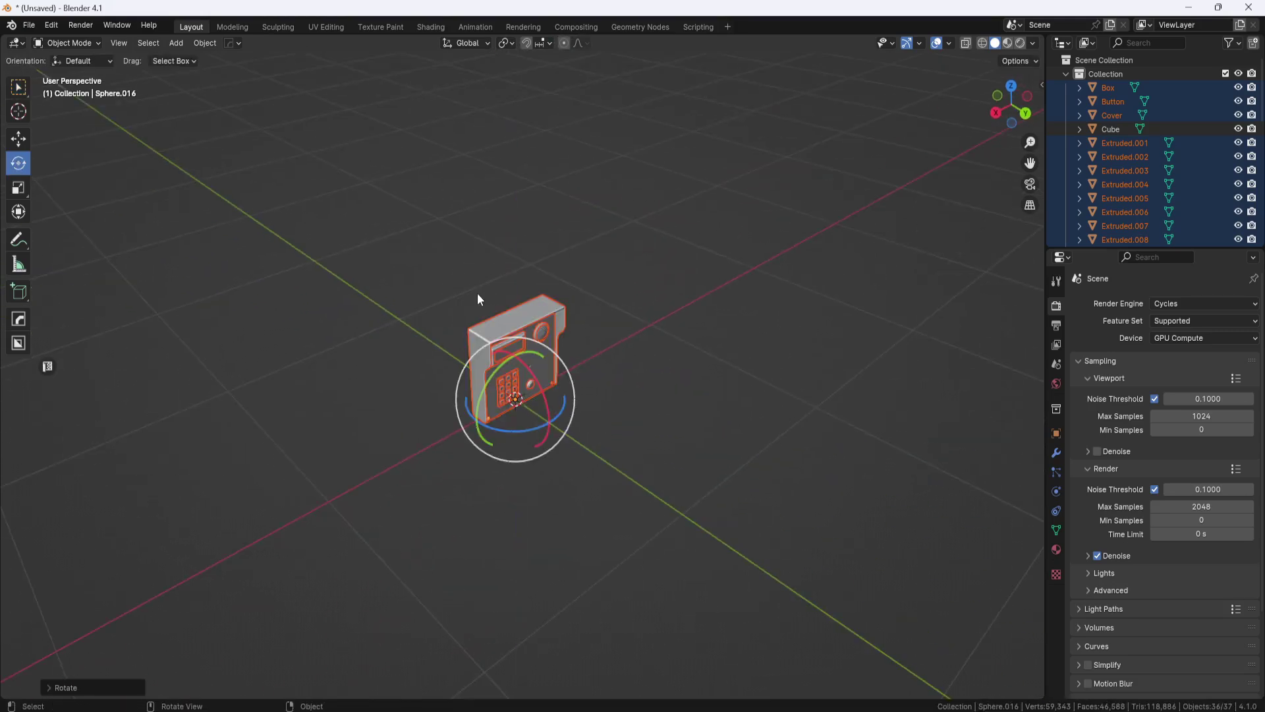
left_click(478, 292)
middle_click_drag(478, 293, 444, 316)
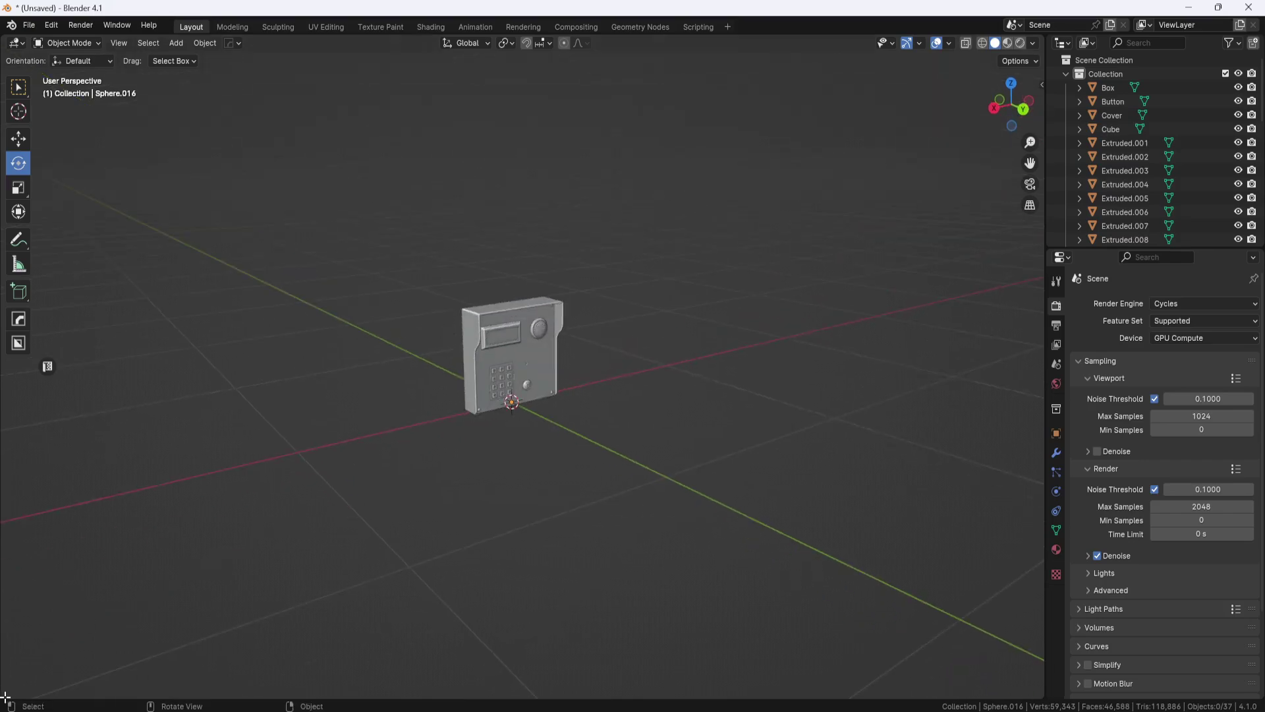
left_click_drag(14, 697, 10, 509)
Step: Place the D4_IDLE1 soldier from the Apocalypse asset catalog into the scene
left_click(17, 522)
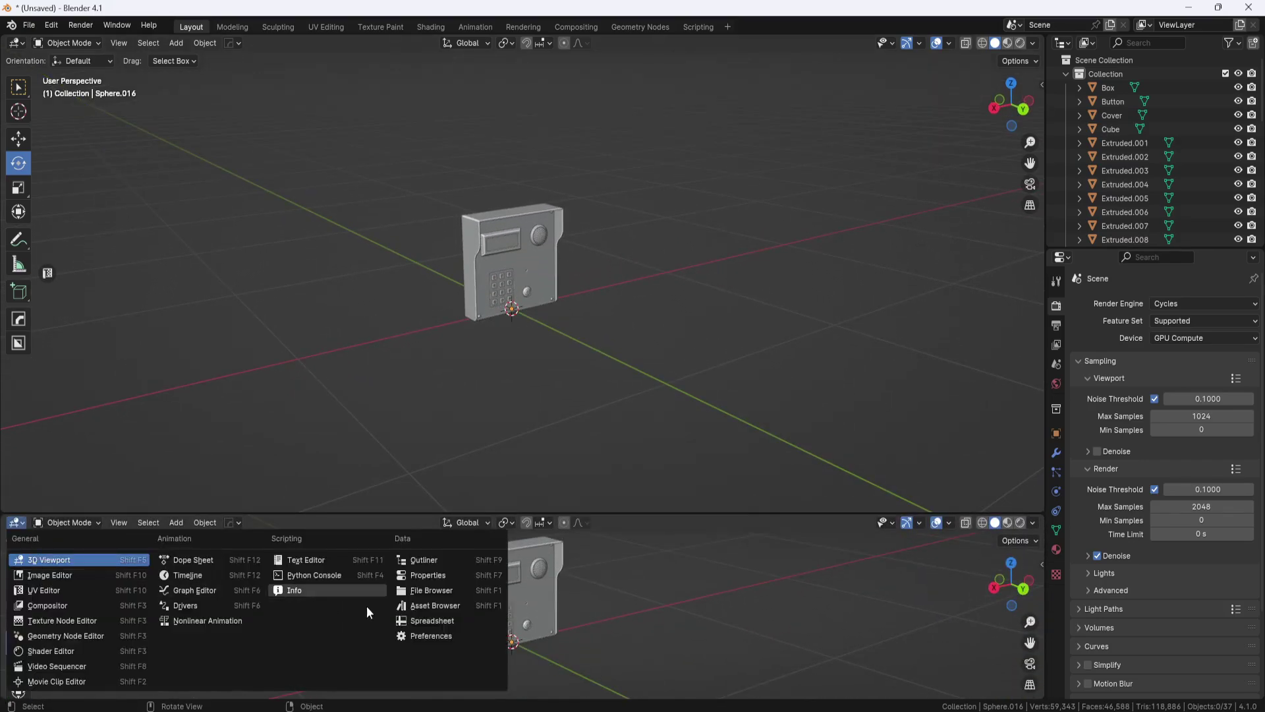
left_click(443, 604)
left_click(45, 598)
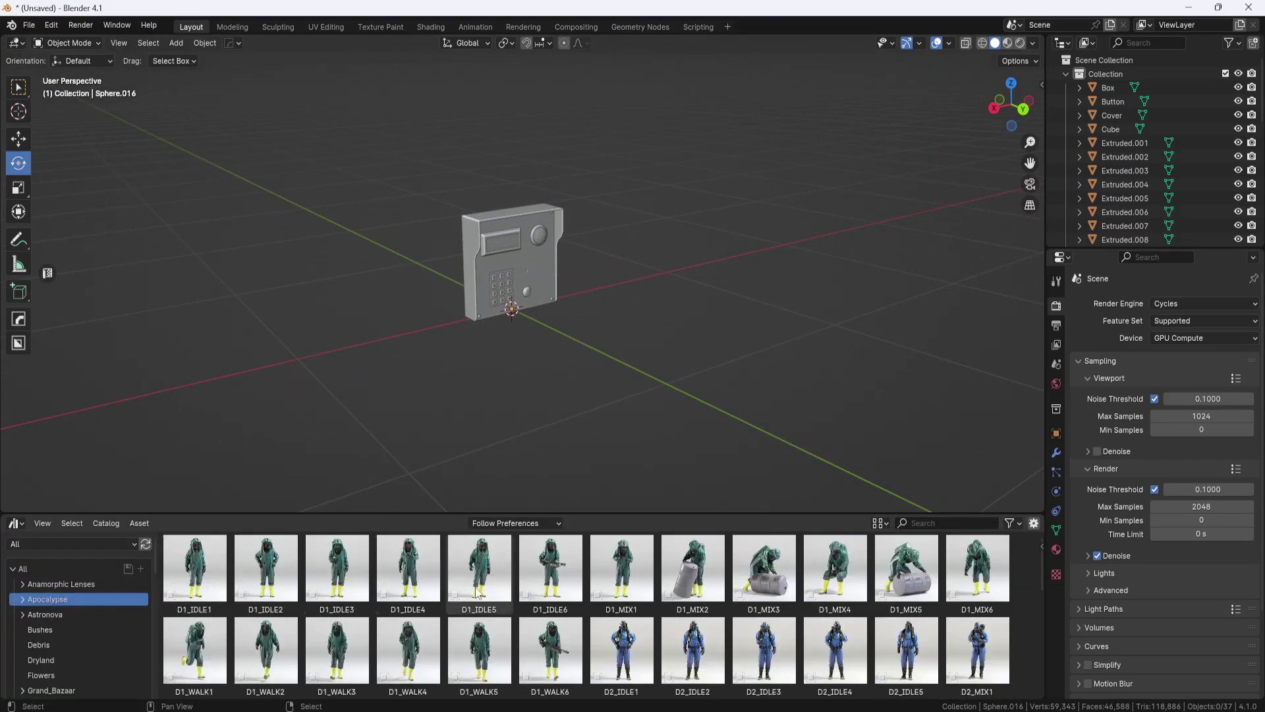
scroll(489, 592, "down", 3)
scroll(489, 591, "down", 2)
left_click_drag(423, 570, 670, 358)
left_click_drag(616, 512, 616, 603)
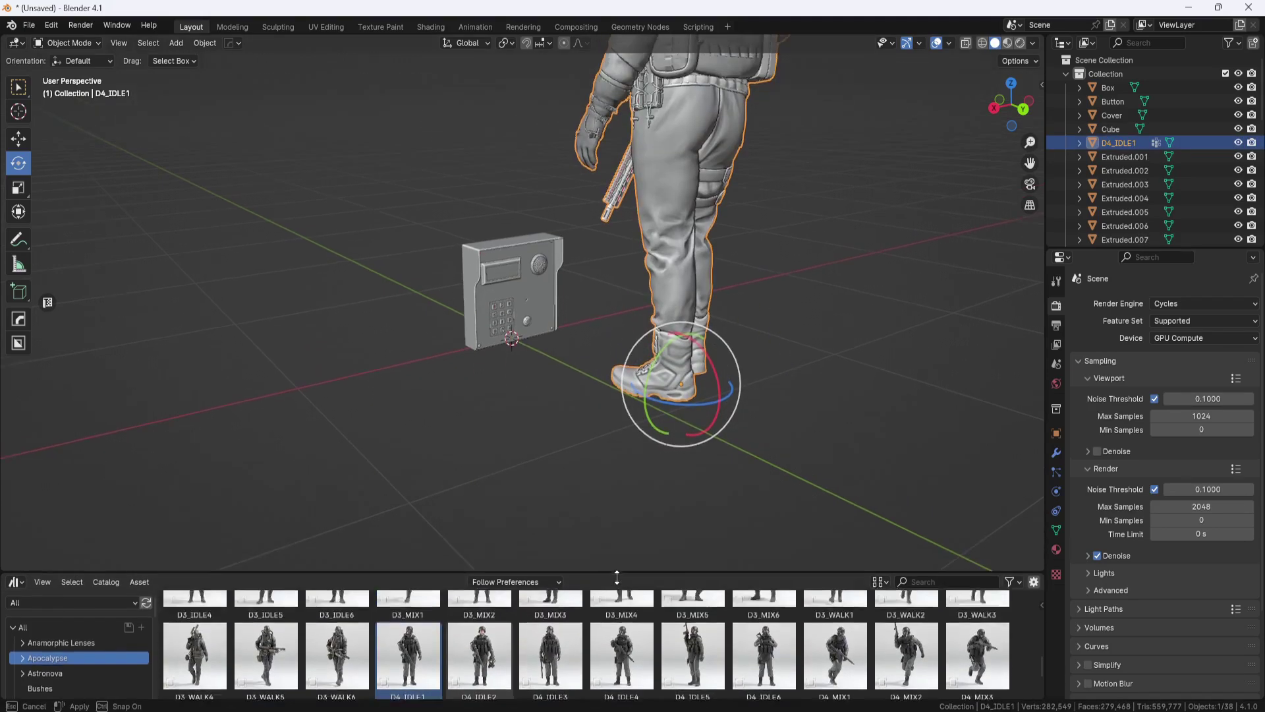
middle_click_drag(590, 368, 618, 388)
Step: Select the keypad parts, raise them upward and shrink them slightly
left_click_drag(618, 394, 477, 531)
left_click(18, 138)
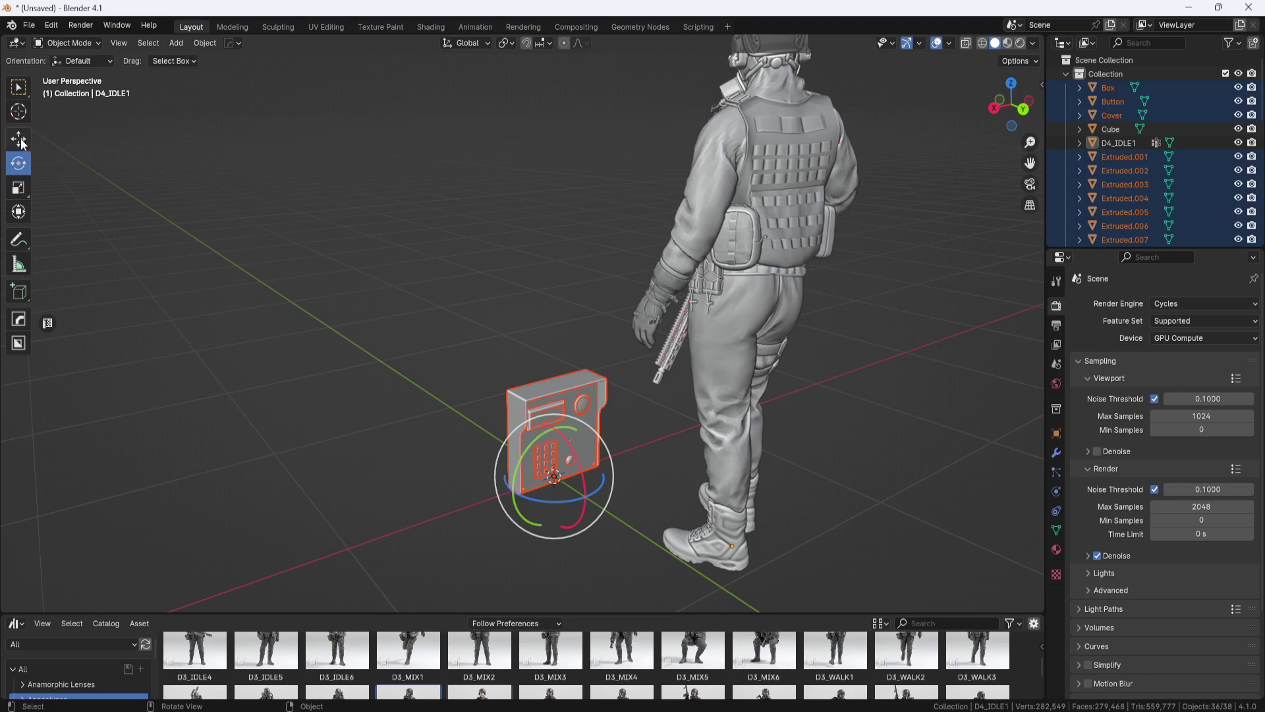
left_click_drag(554, 430, 594, 122)
middle_click_drag(642, 285, 632, 323)
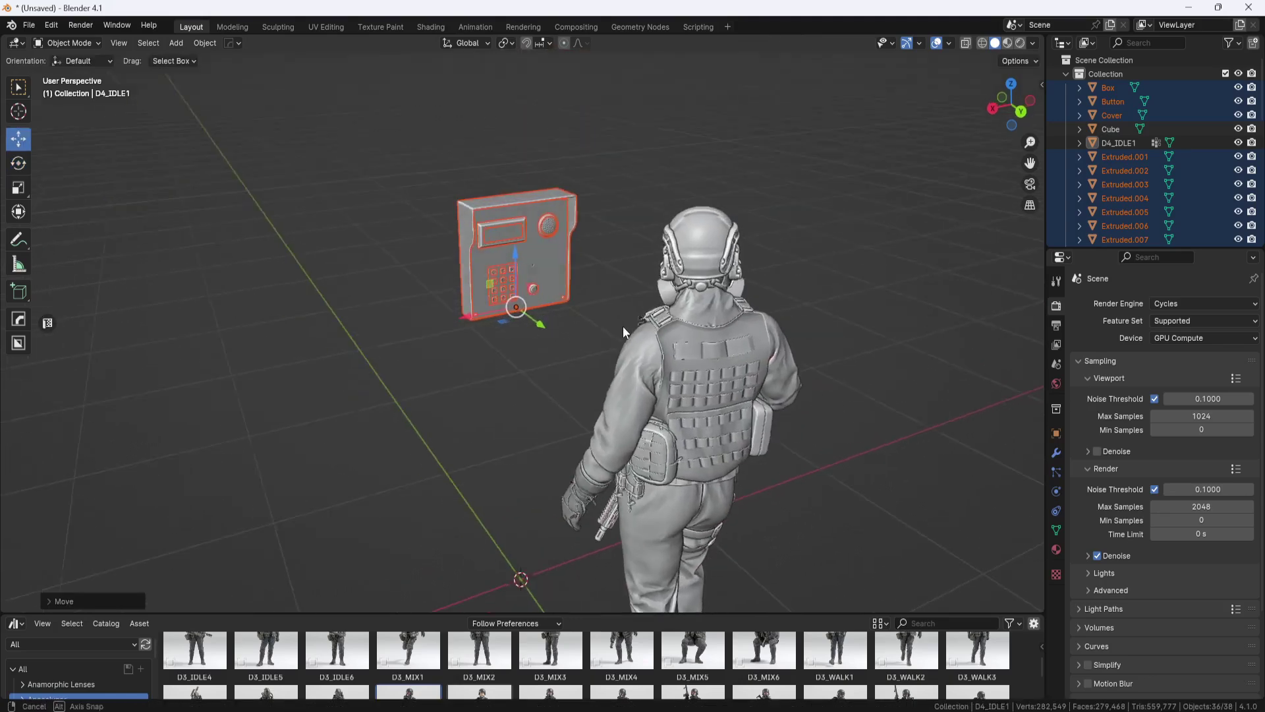
left_click(20, 187)
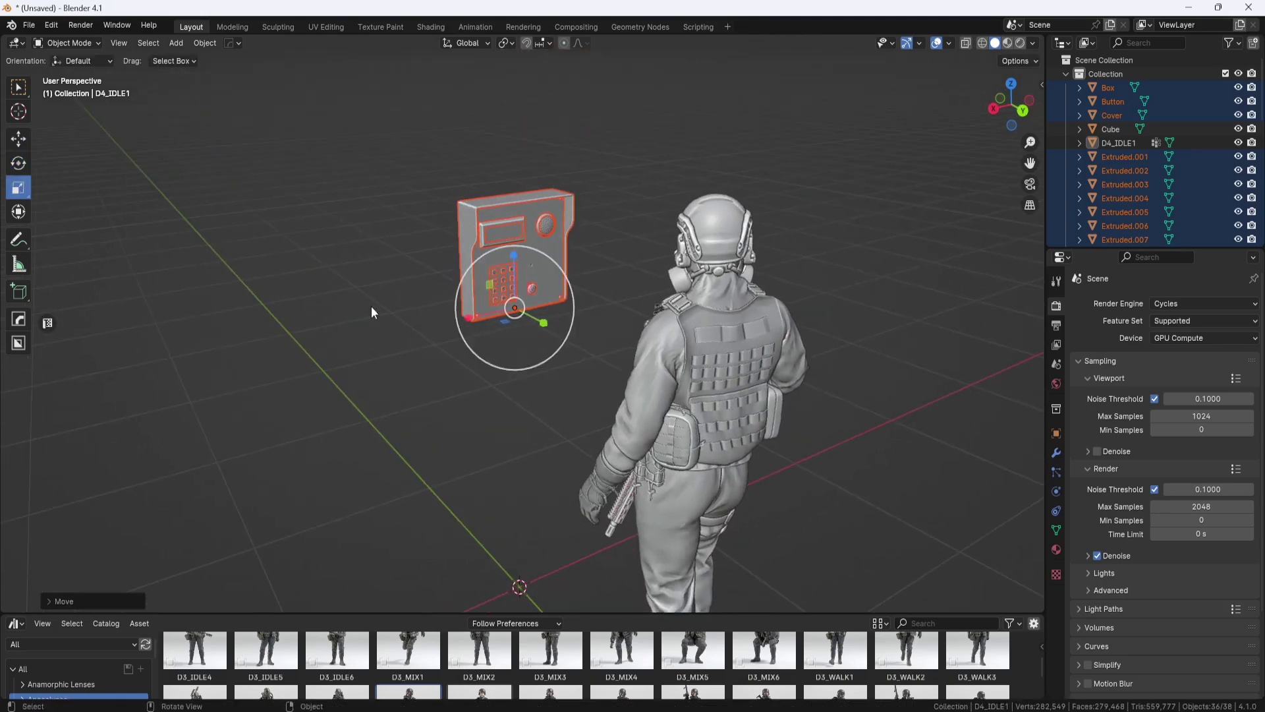
left_click_drag(522, 309, 517, 293)
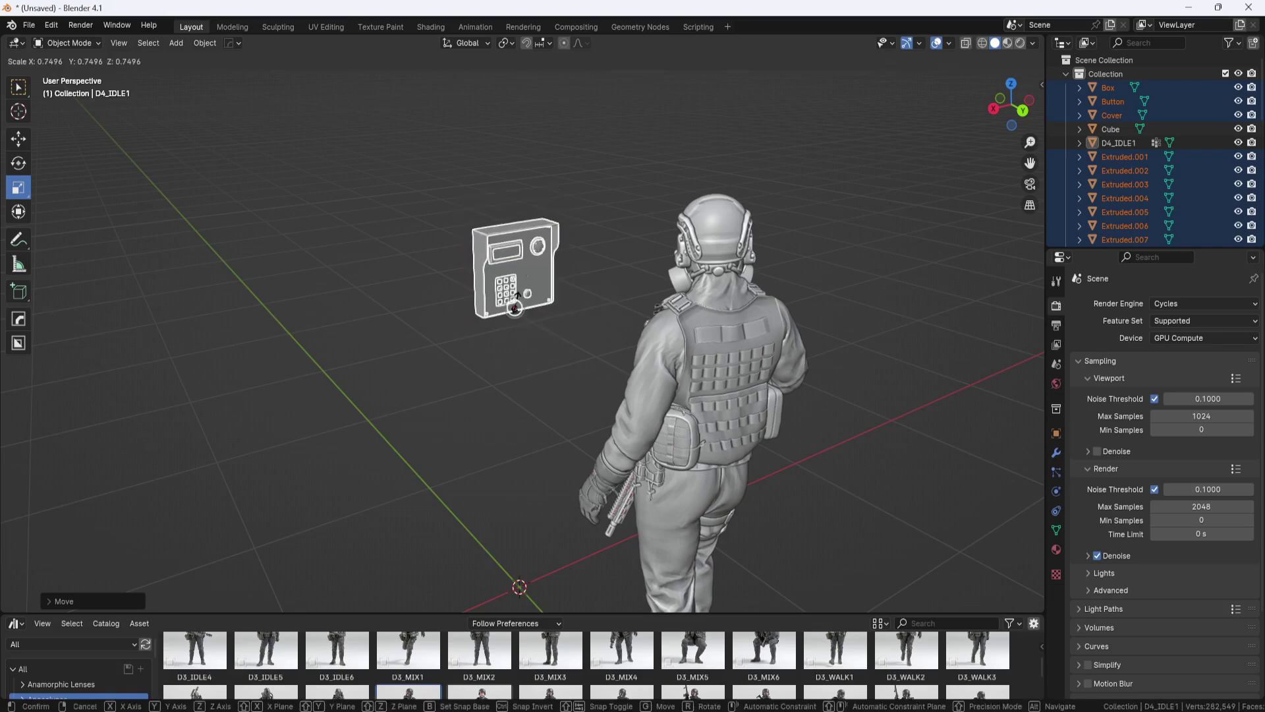
left_click(517, 297)
middle_click_drag(587, 328, 580, 321)
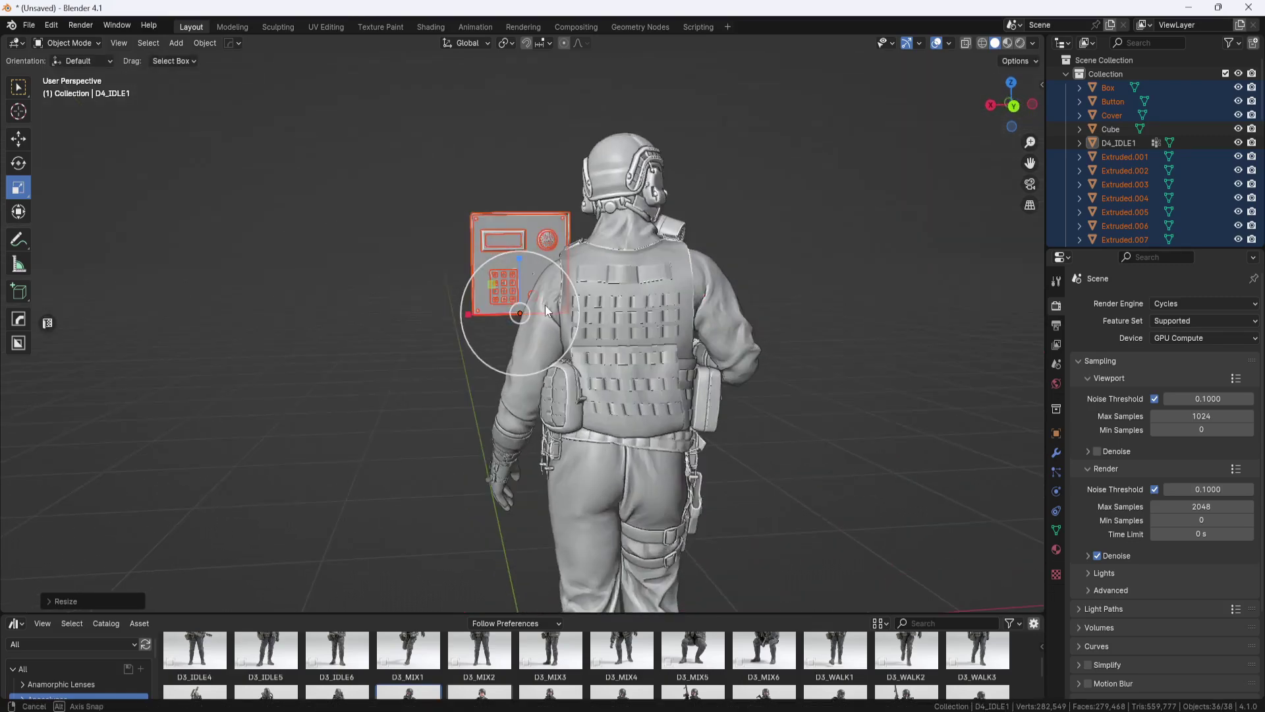
left_click(611, 296)
scroll(611, 295, "up", 3)
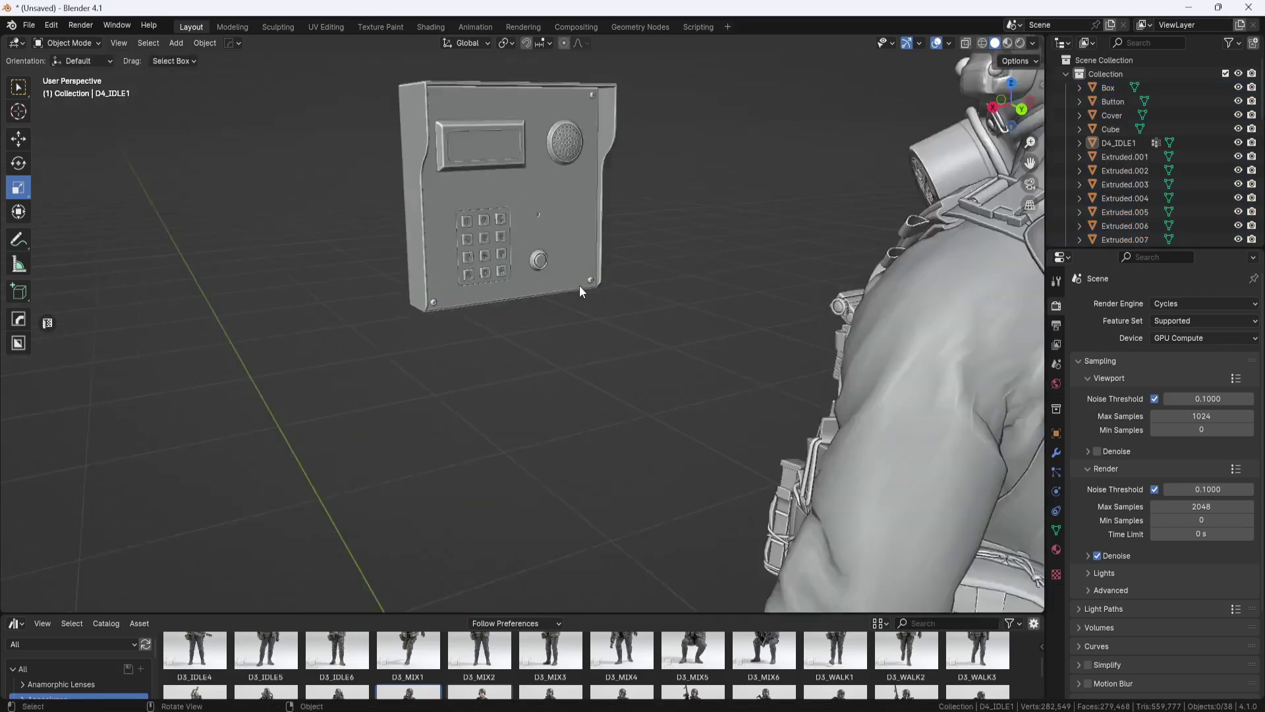
scroll(580, 286, "up", 3)
scroll(584, 415, "up", 1)
scroll(591, 443, "up", 3)
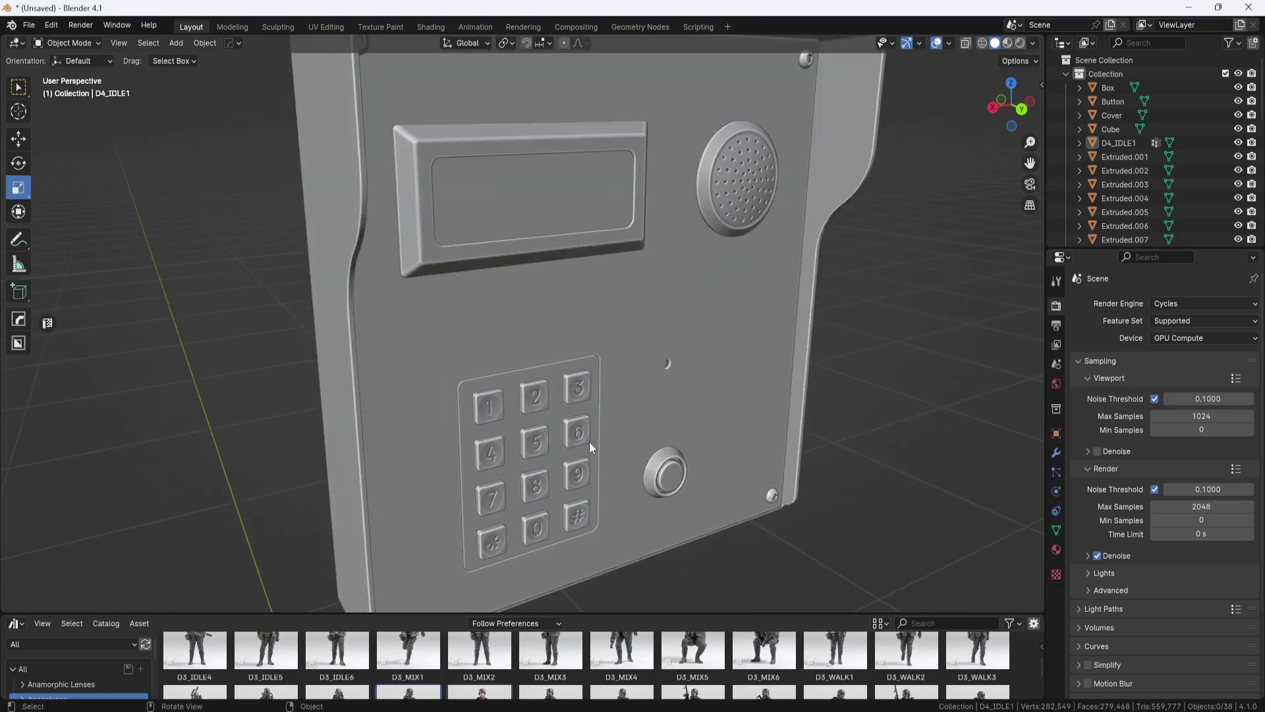
scroll(575, 425, "up", 2)
mouse_move(574, 422)
middle_mouse_down()
mouse_move(548, 390)
mouse_move(586, 428)
mouse_move(740, 424)
mouse_move(835, 332)
mouse_move(948, 409)
mouse_move(945, 394)
mouse_move(793, 466)
mouse_move(641, 448)
mouse_move(587, 434)
mouse_move(543, 394)
mouse_move(540, 406)
mouse_move(538, 319)
mouse_move(575, 342)
mouse_move(561, 341)
middle_mouse_up()
scroll(589, 436, "down", 3)
scroll(541, 406, "down", 3)
scroll(541, 404, "down", 3)
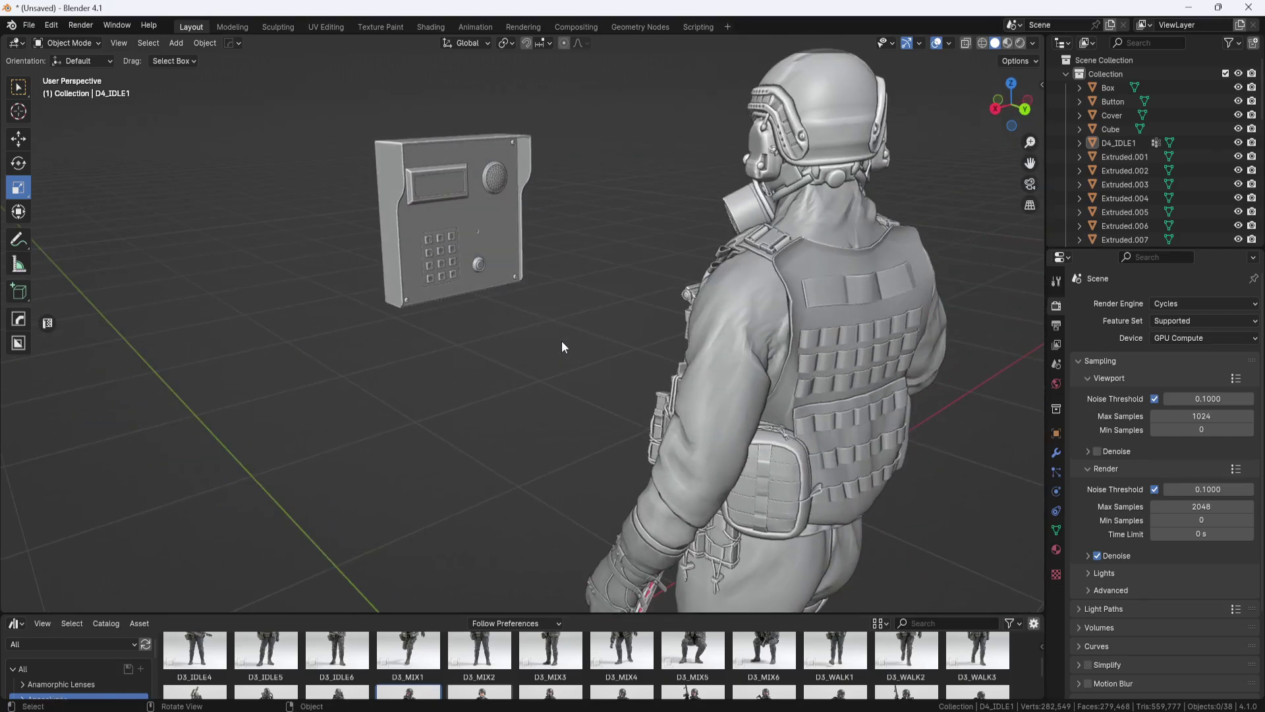